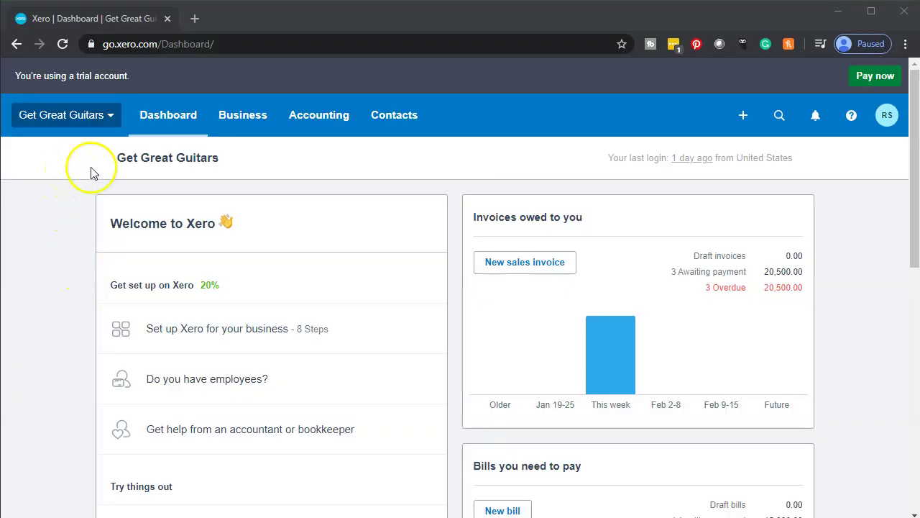
Step: Open the Balance Sheet report and duplicate its tab
click(314, 124)
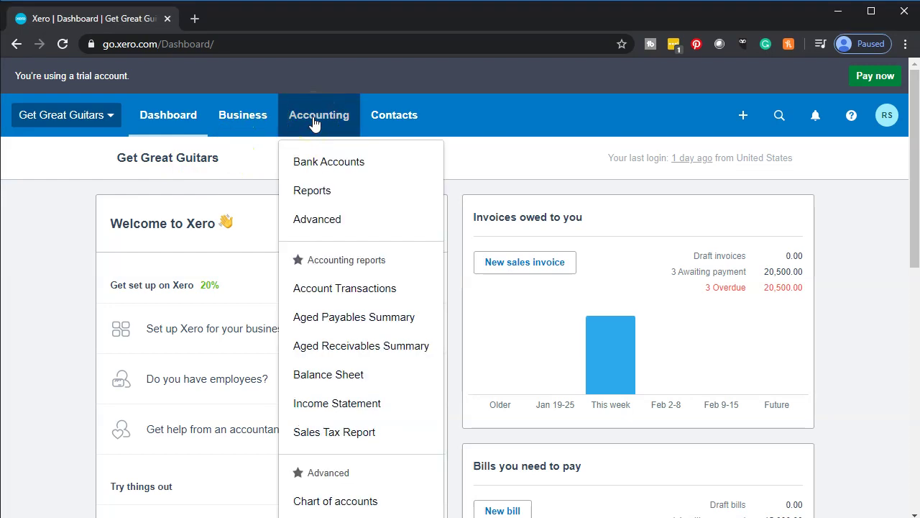
click(402, 380)
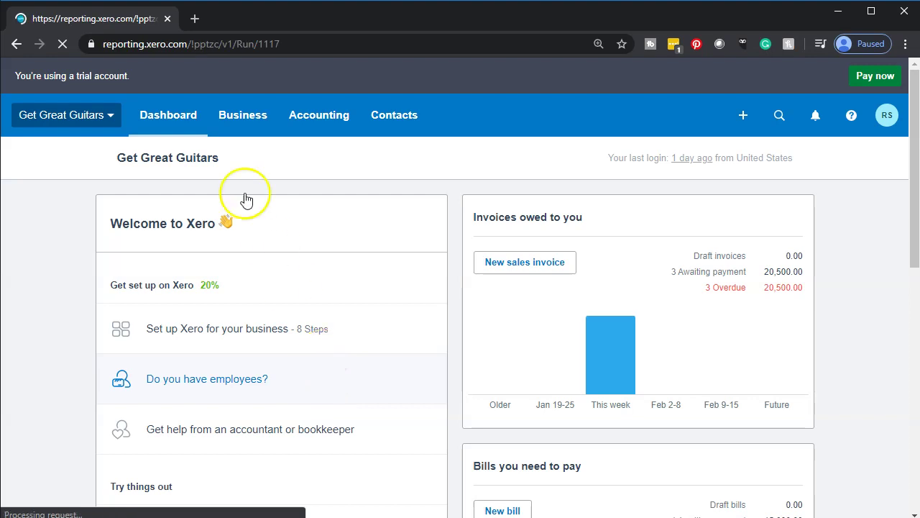
right_click(112, 18)
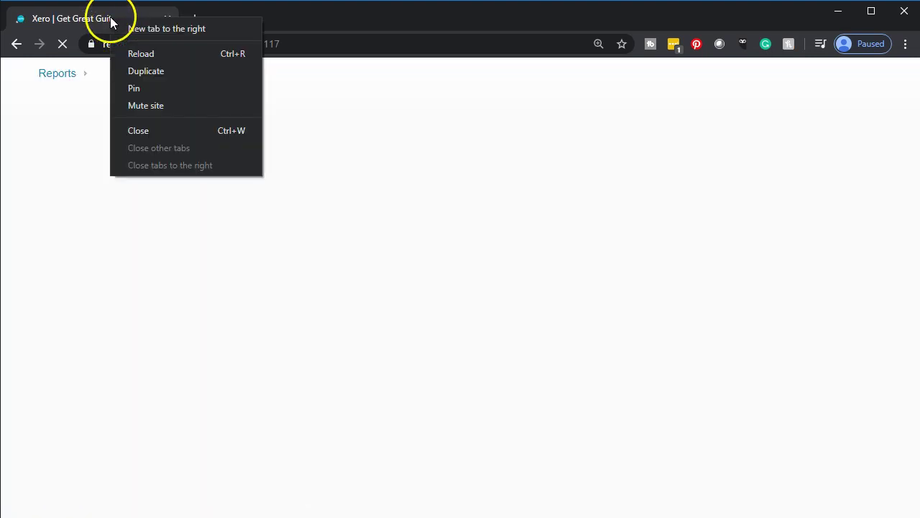
click(130, 67)
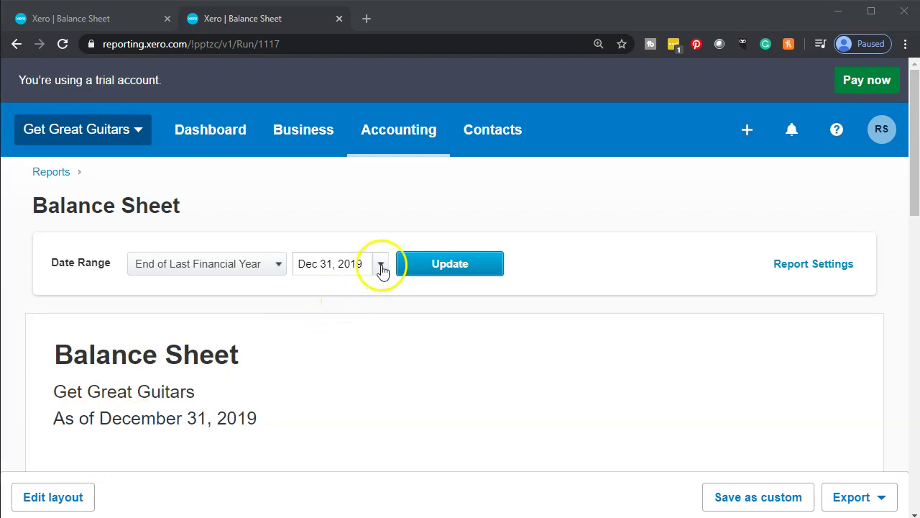
Step: Rerun the duplicated Balance Sheet as of January 31, 2020
click(379, 266)
click(573, 282)
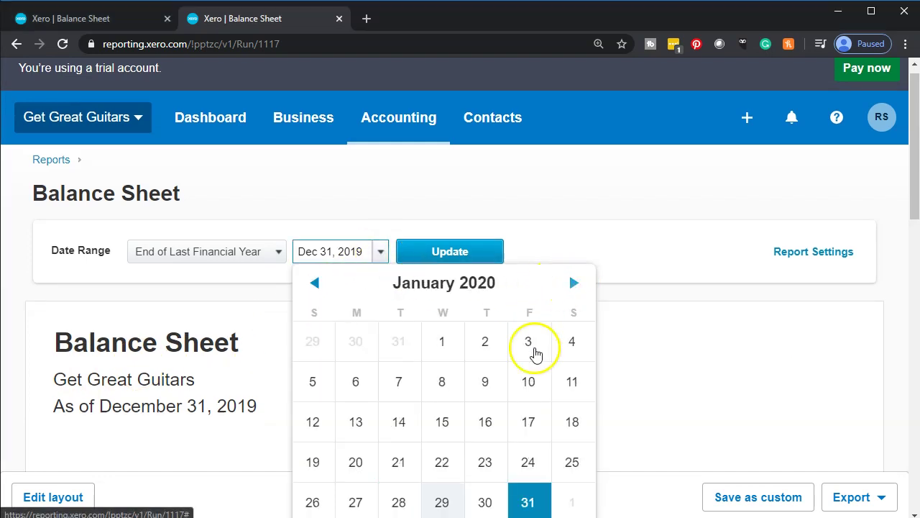
click(540, 499)
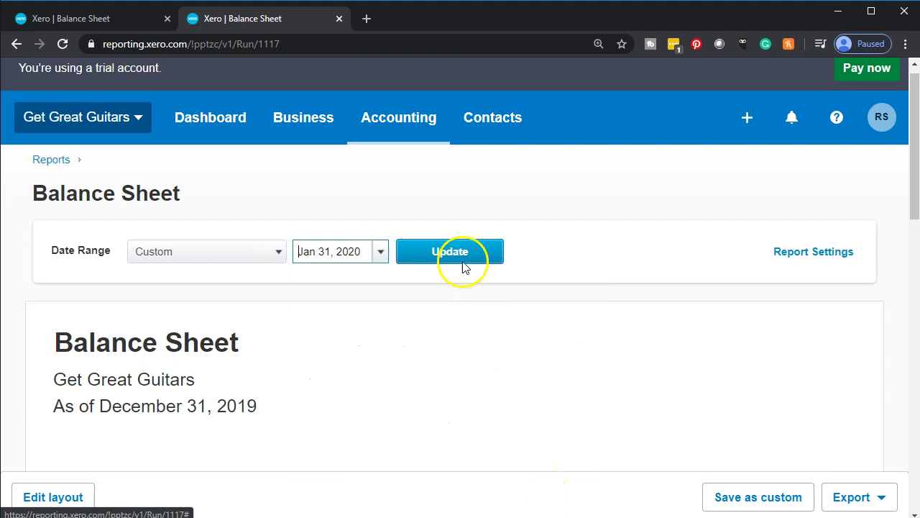
click(462, 260)
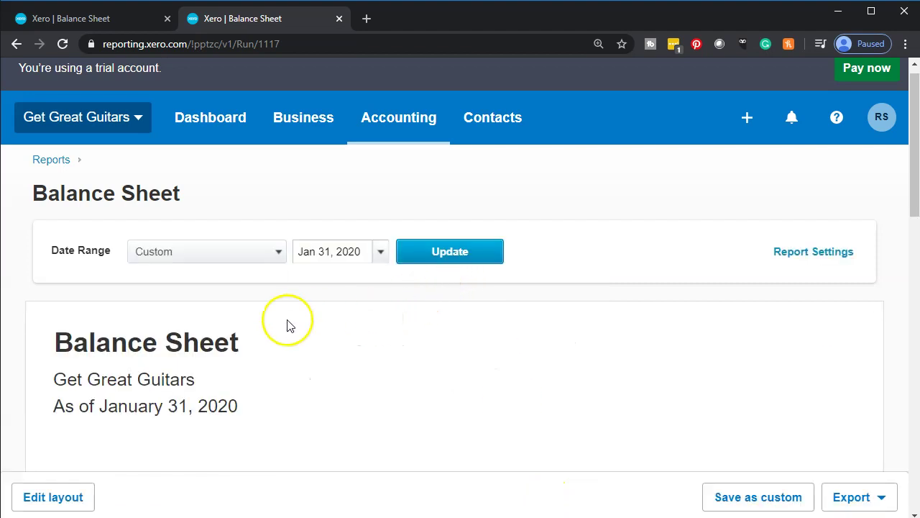
scroll(199, 326, down, 5)
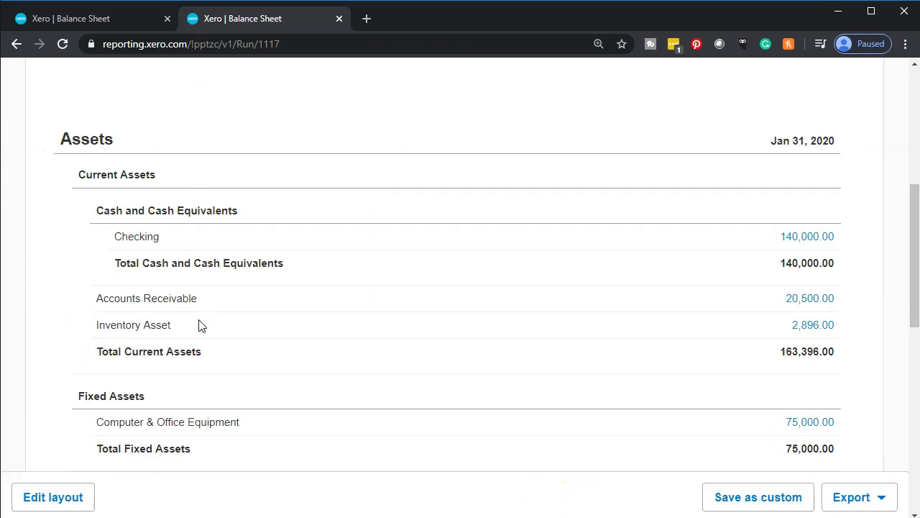
click(205, 318)
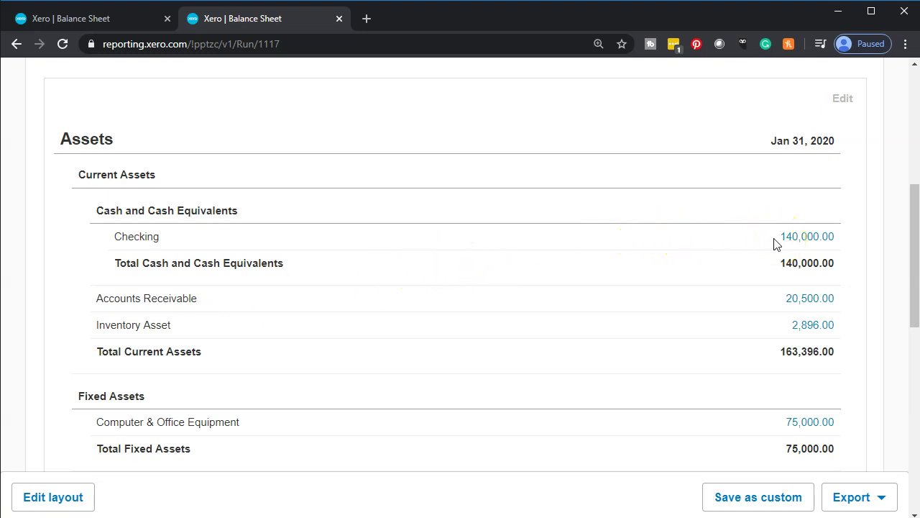
scroll(774, 244, down, 1)
click(766, 308)
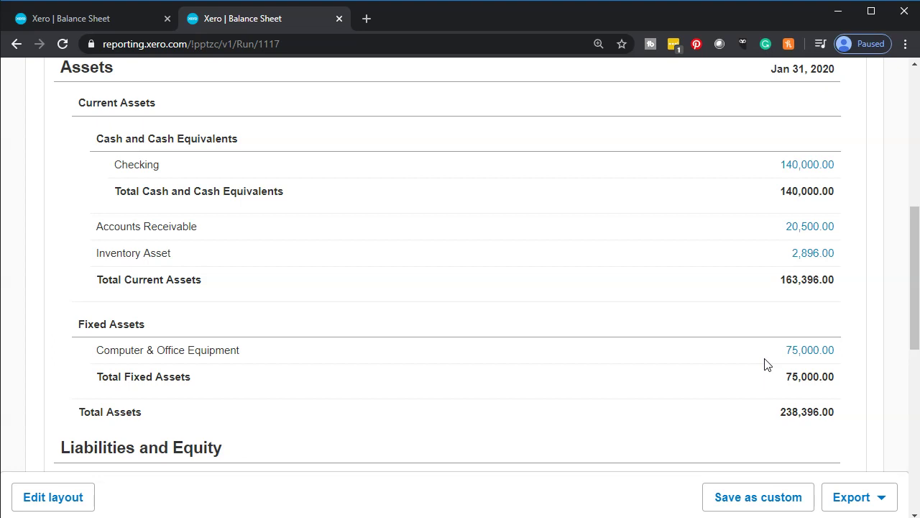
click(732, 497)
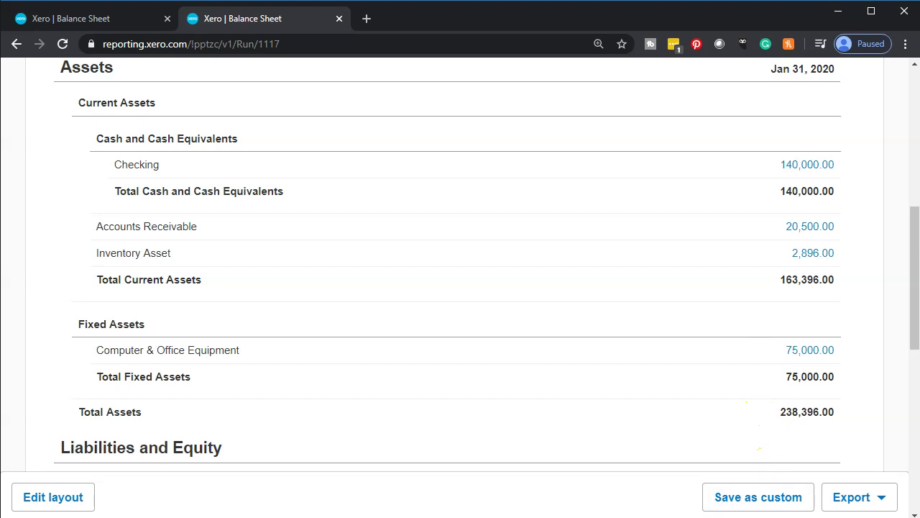
click(693, 504)
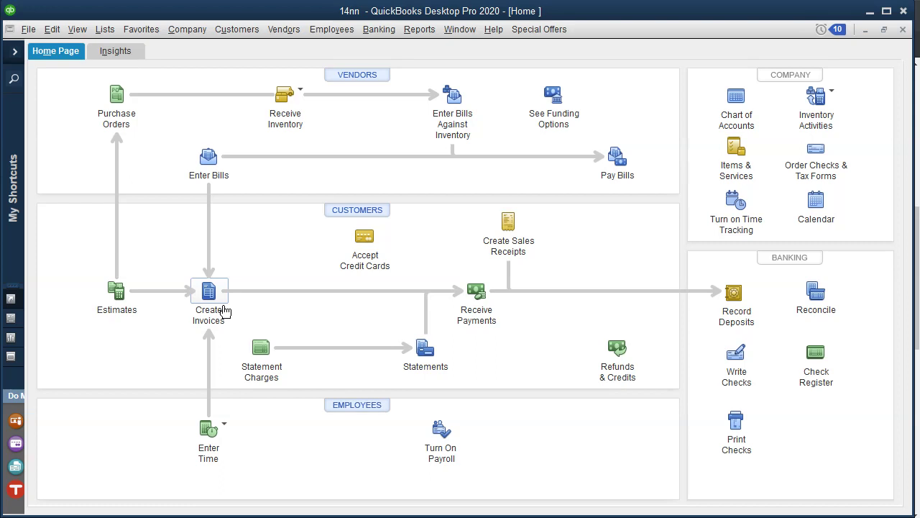
Step: Leave QuickBooks and return to the Xero Balance Sheet as of Jan 31, 2020
click(866, 12)
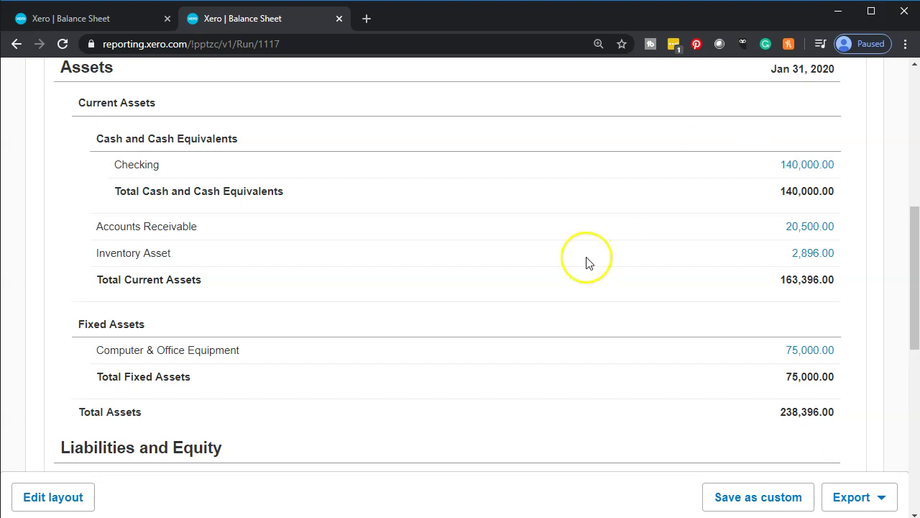
Step: Review the Jan 31, 2020 Balance Sheet, then return to the original December 31, 2019 tab
scroll(586, 263, up, 1)
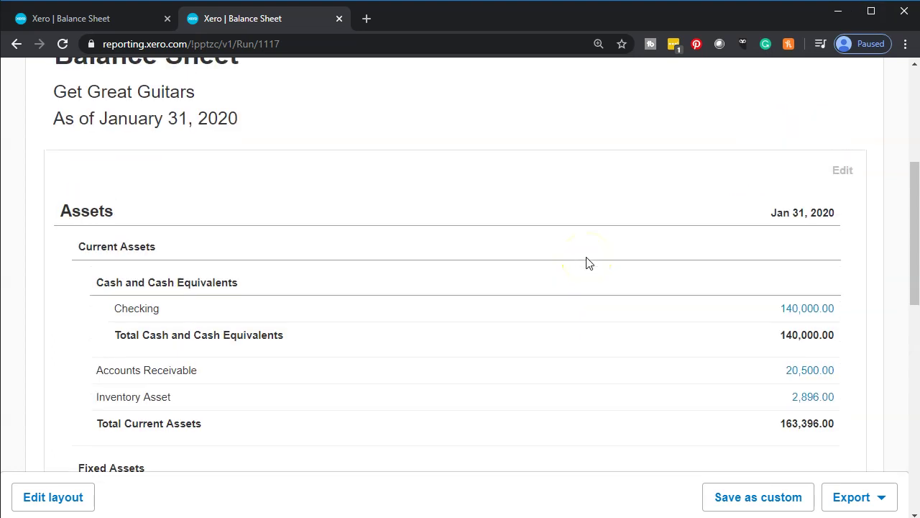
scroll(586, 263, down, 1)
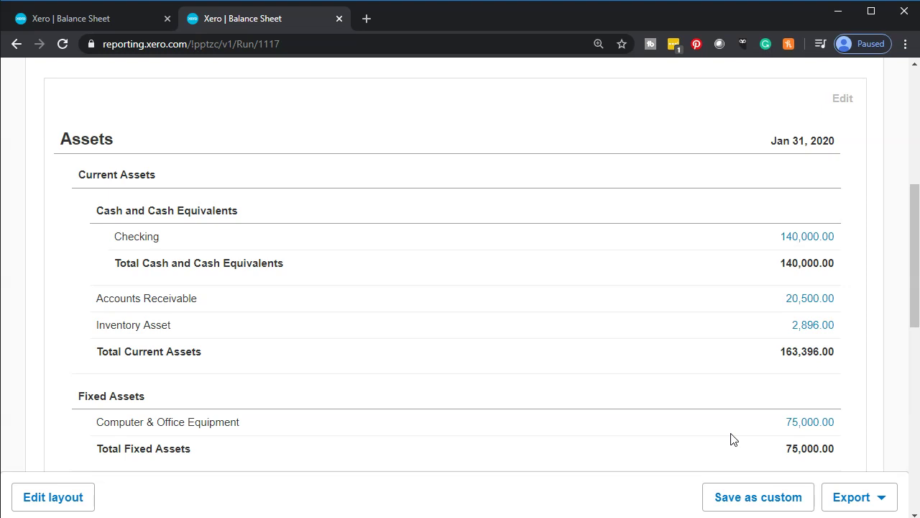
scroll(733, 439, down, 1)
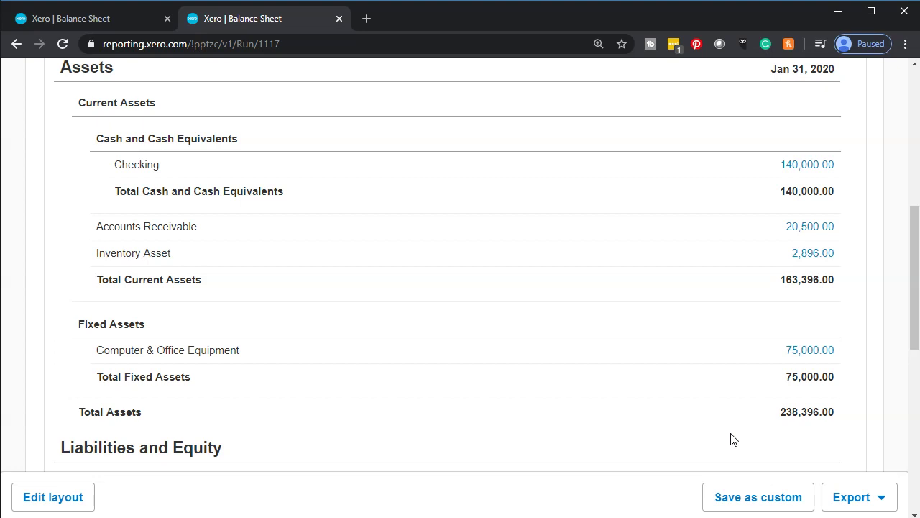
click(121, 24)
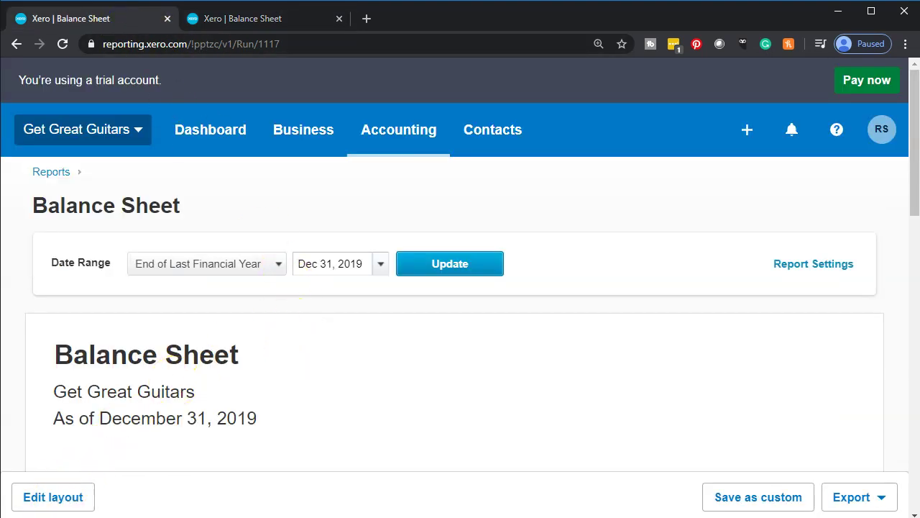
click(747, 130)
Step: Start a Spend Money payment from the Checking account to payee Office Depot
click(748, 131)
click(749, 133)
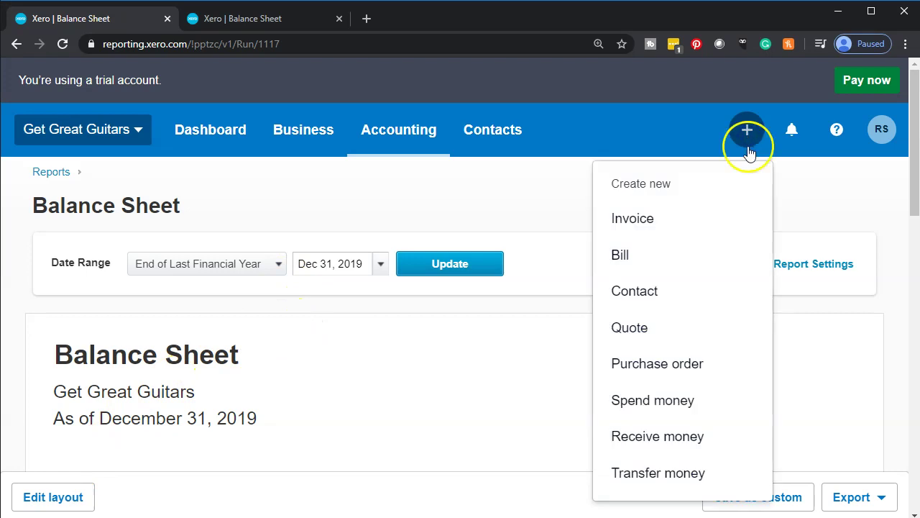
click(679, 417)
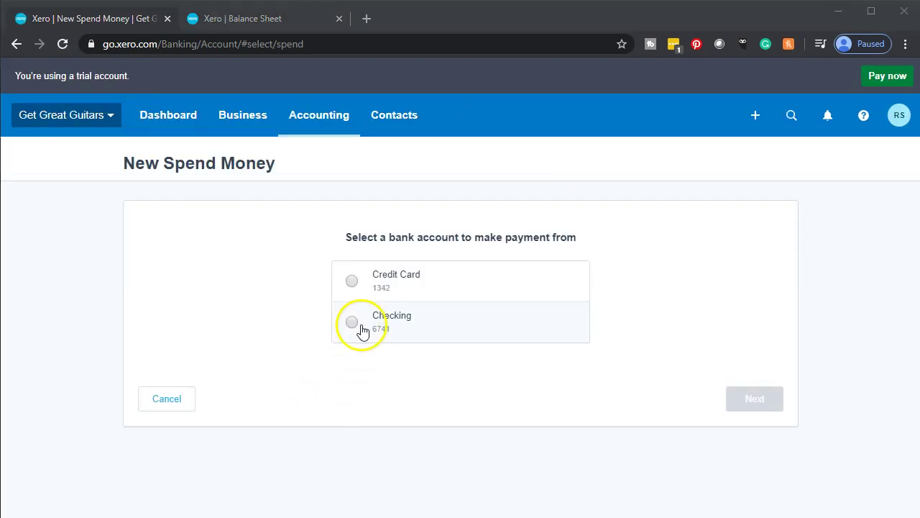
click(355, 325)
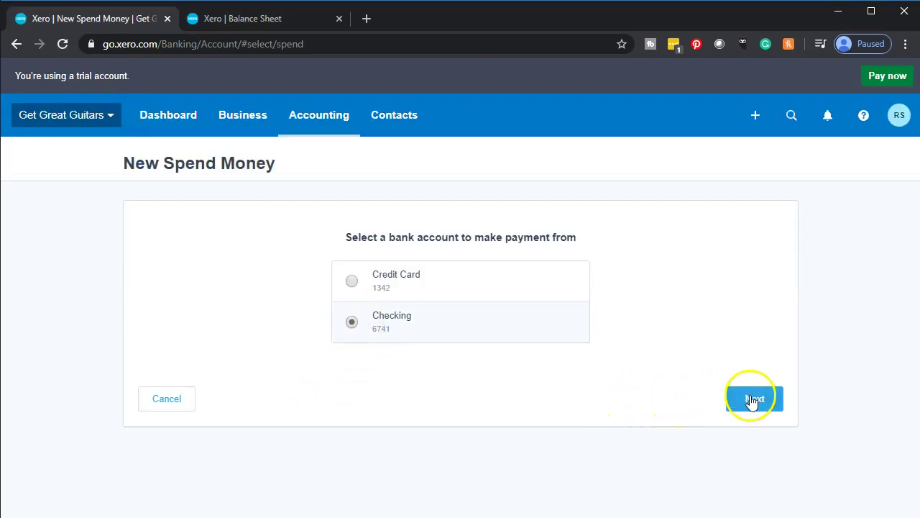
click(752, 399)
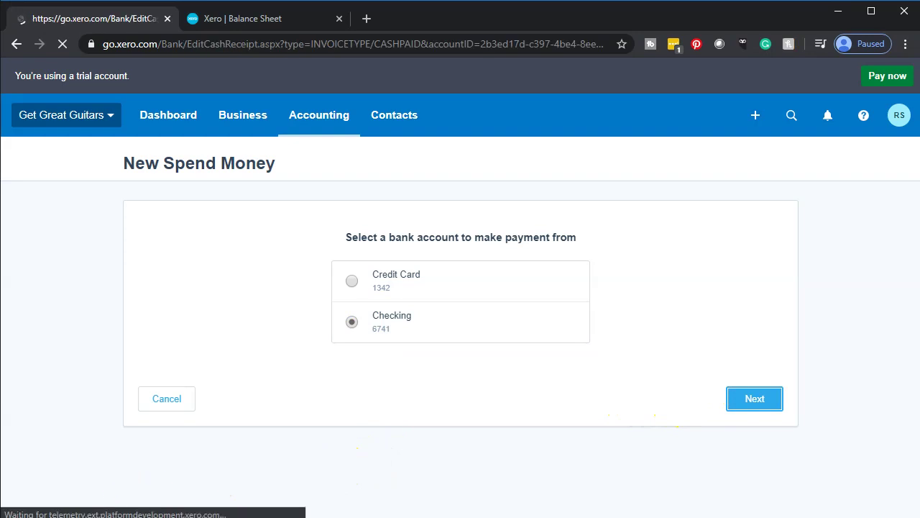
click(158, 264)
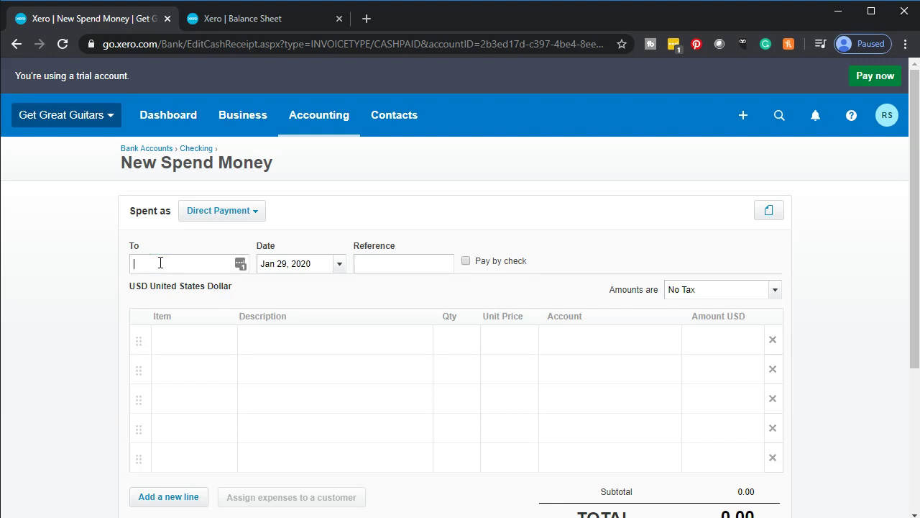
text(Office Dep)
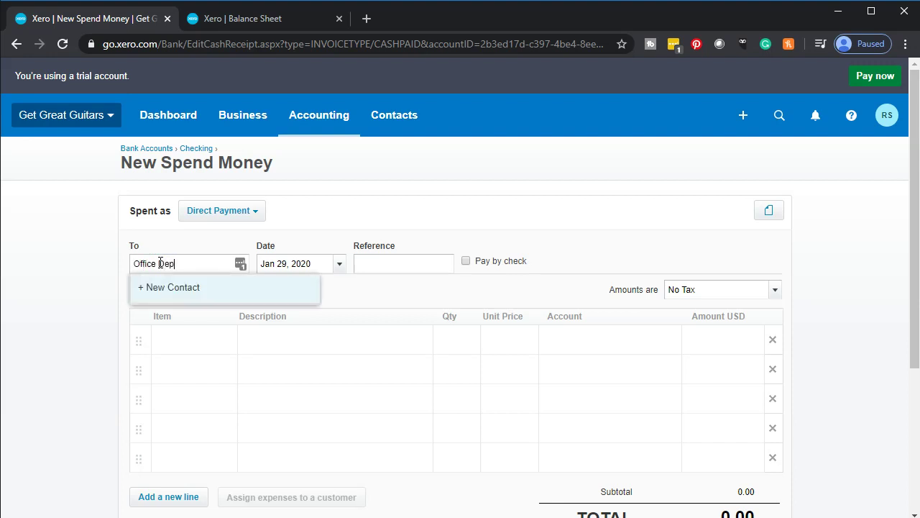
text(ot)
Step: Date the Office Depot payment Jan 10, 2020 and describe the line as 'Office furniture'
key(Tab)
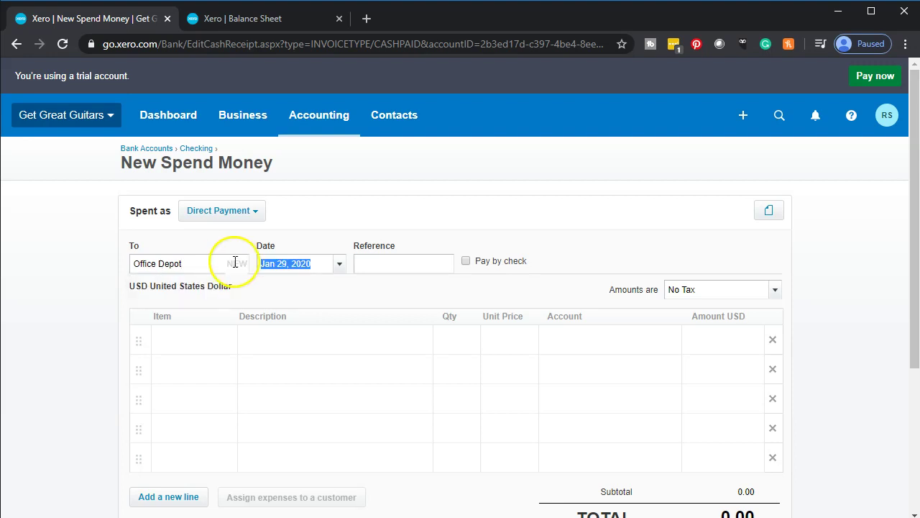
click(198, 261)
key(Tab)
click(199, 261)
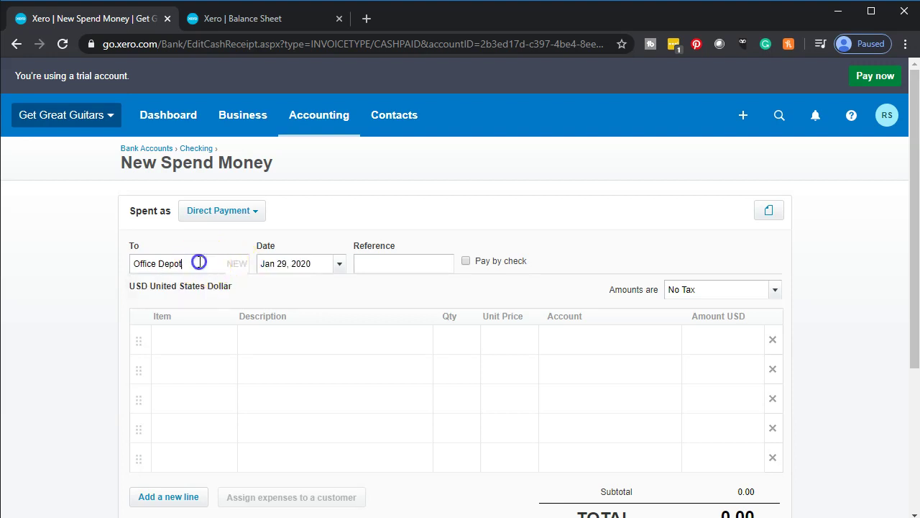
key(Tab)
click(339, 265)
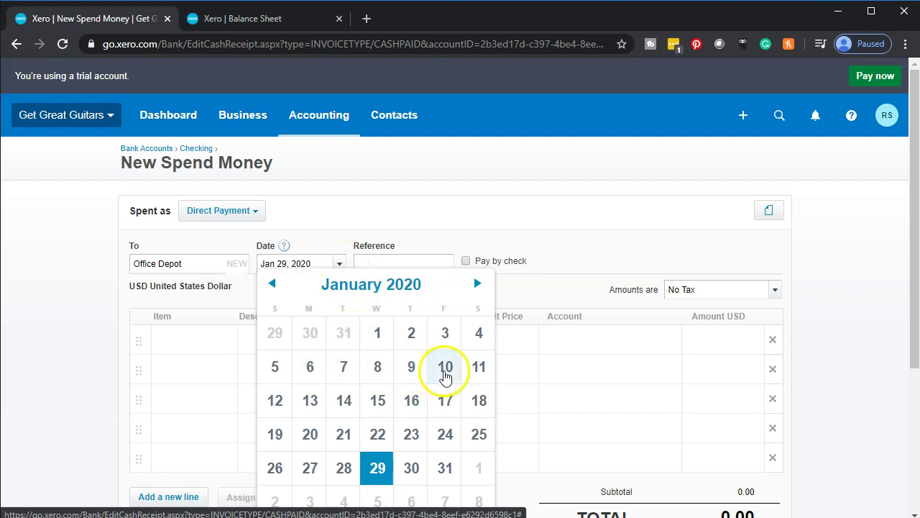
click(446, 371)
key(Tab)
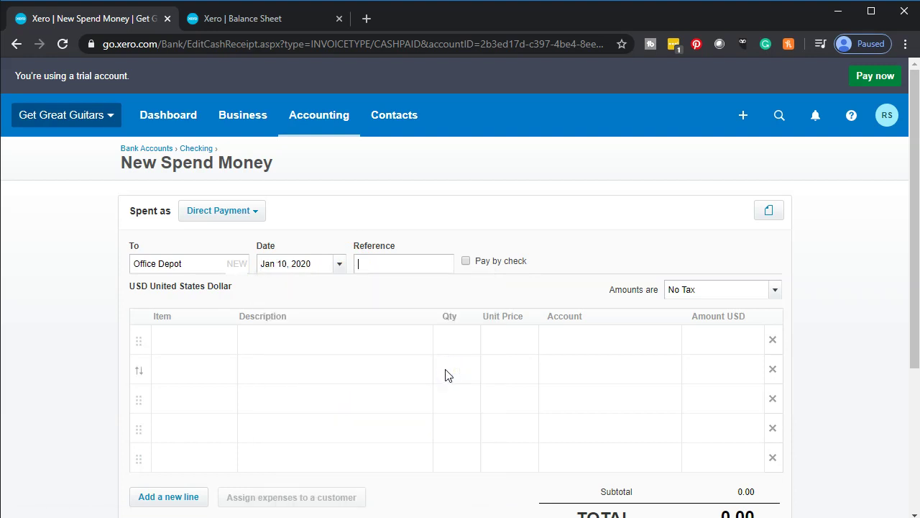
key(Tab)
key(Tab)
key(Tab)
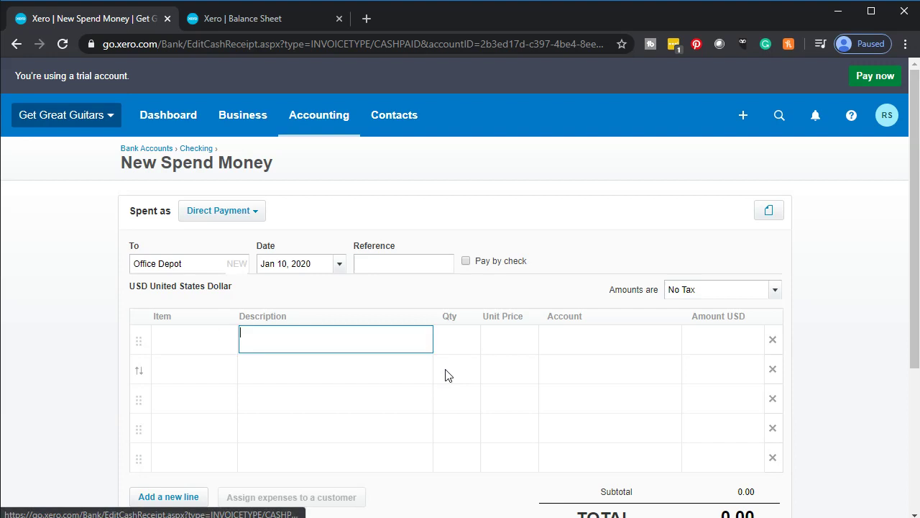
text(Office )
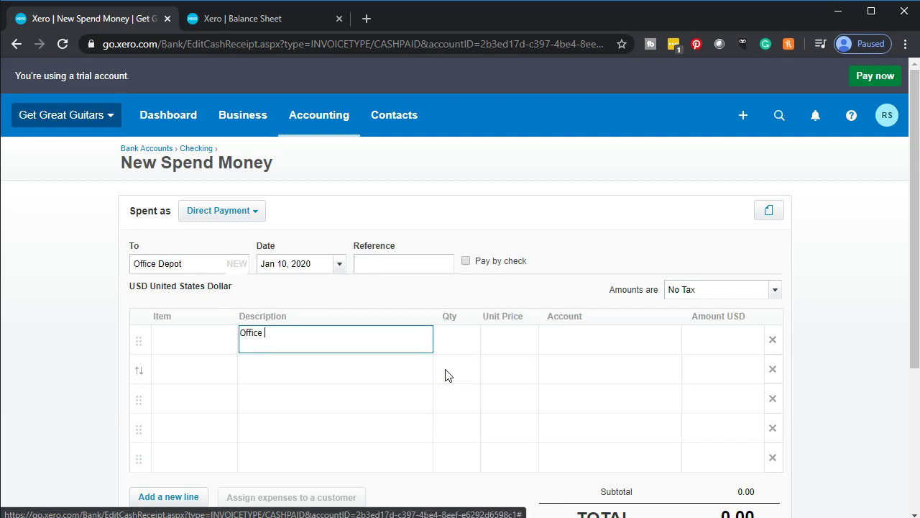
text(furniture)
Step: Enter quantity 1 and unit price 16,000 on the Office furniture line
key(Tab)
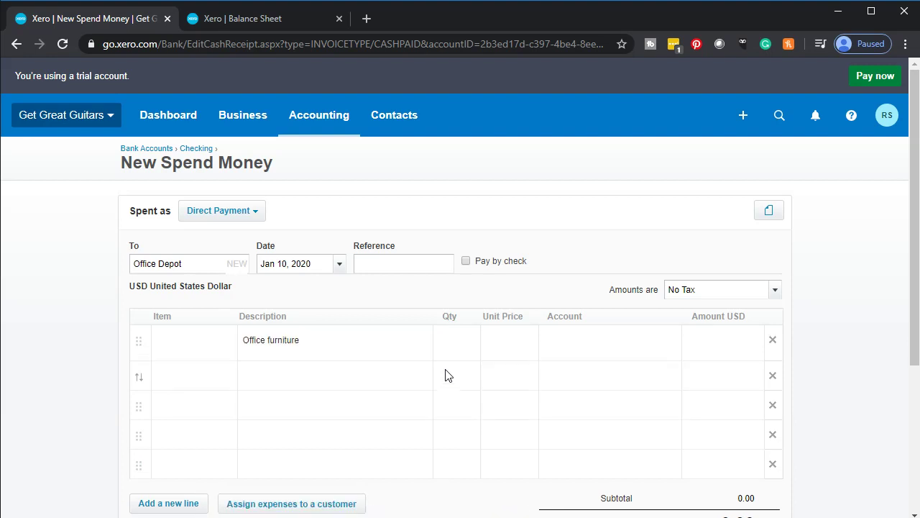
text(1)
key(Tab)
text(16000)
key(Tab)
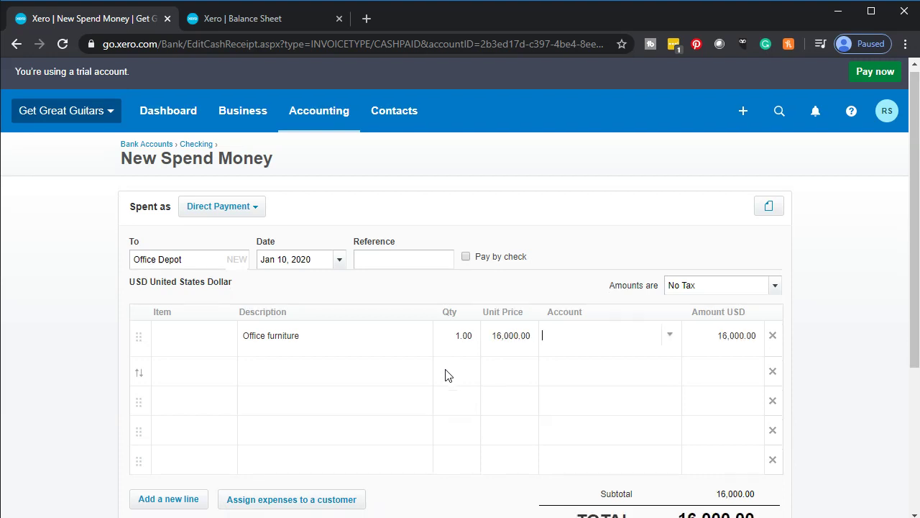
scroll(445, 375, down, 1)
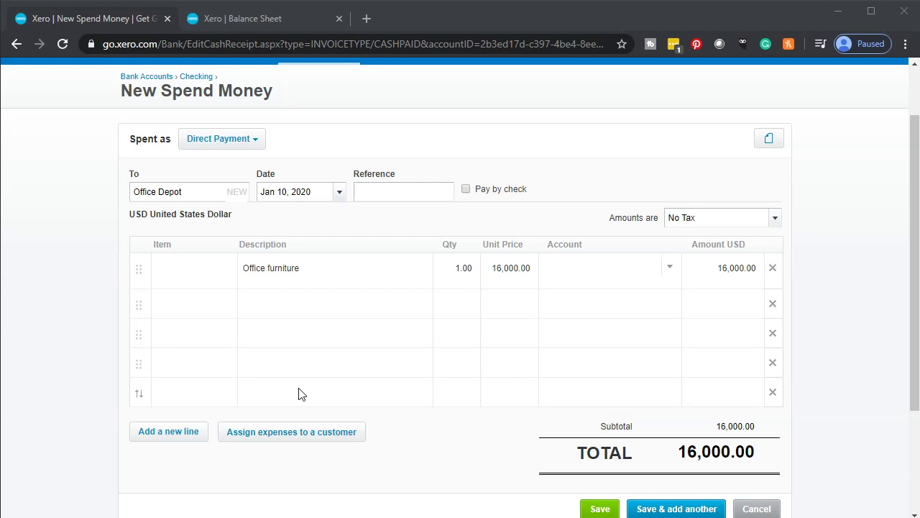
Step: Code the Office furniture line to 1520 - Computer & Office Equipment
click(671, 268)
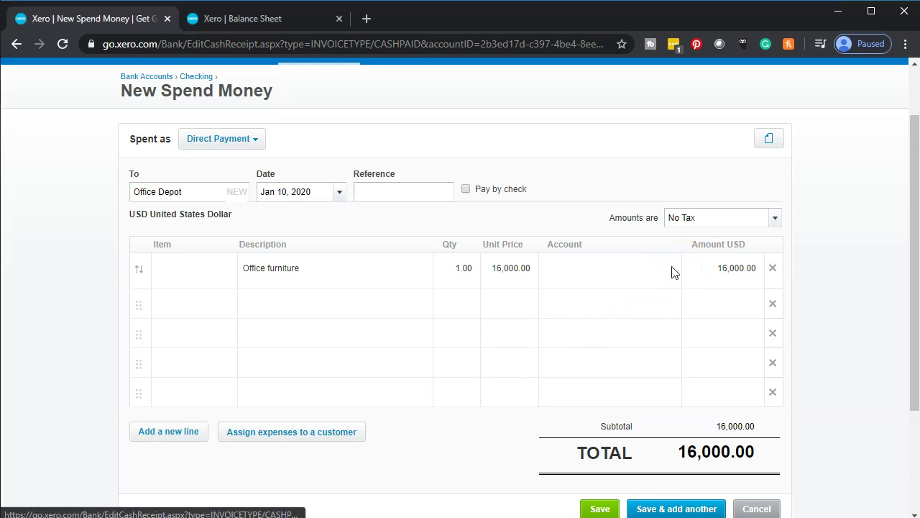
click(653, 281)
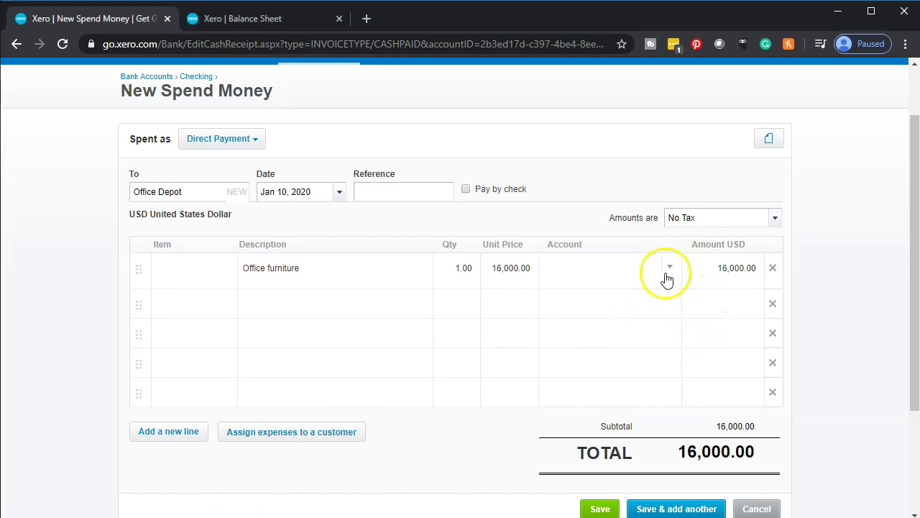
click(670, 268)
scroll(603, 392, down, 5)
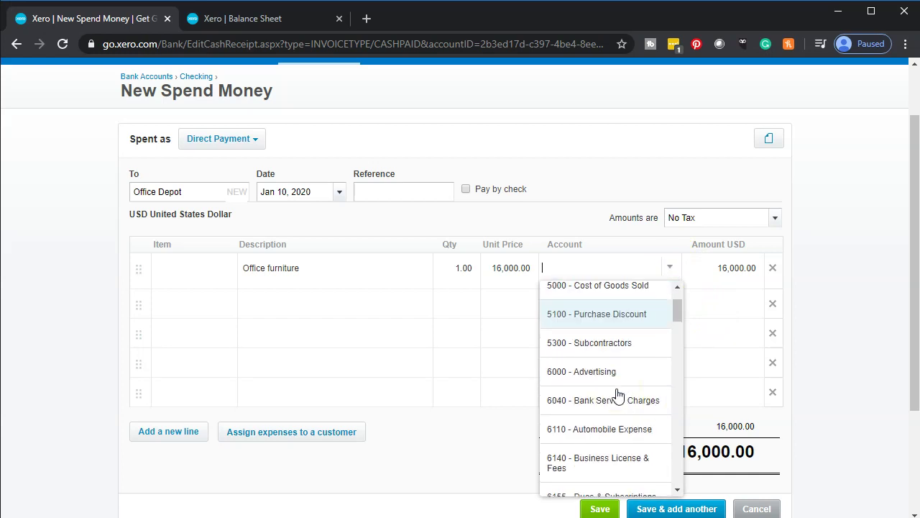
scroll(618, 394, down, 4)
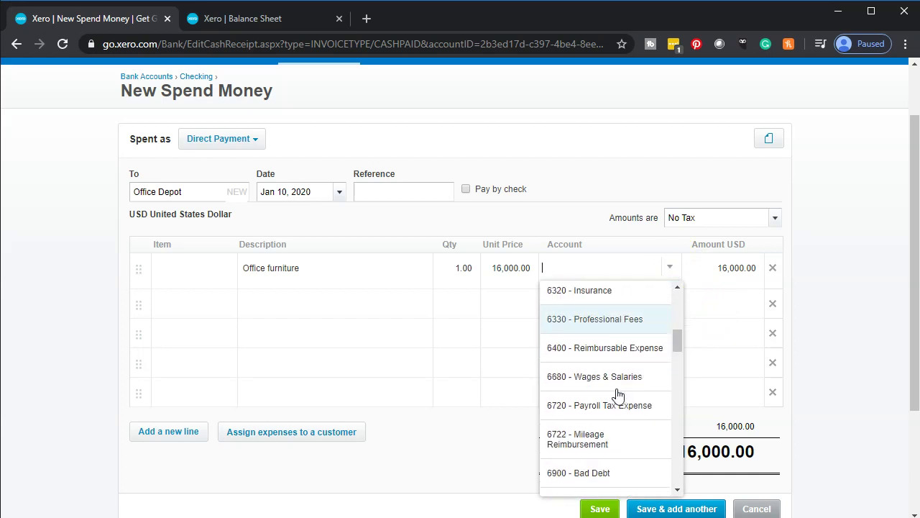
scroll(618, 394, down, 4)
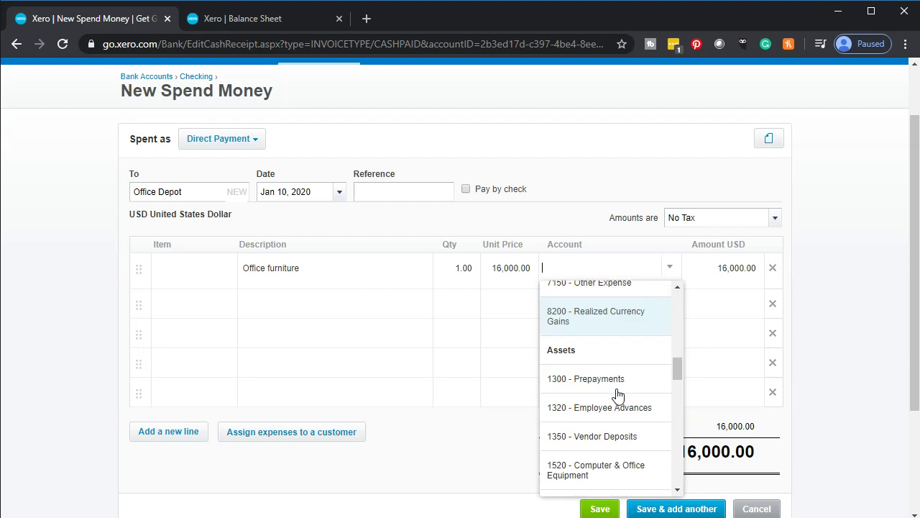
scroll(618, 394, down, 4)
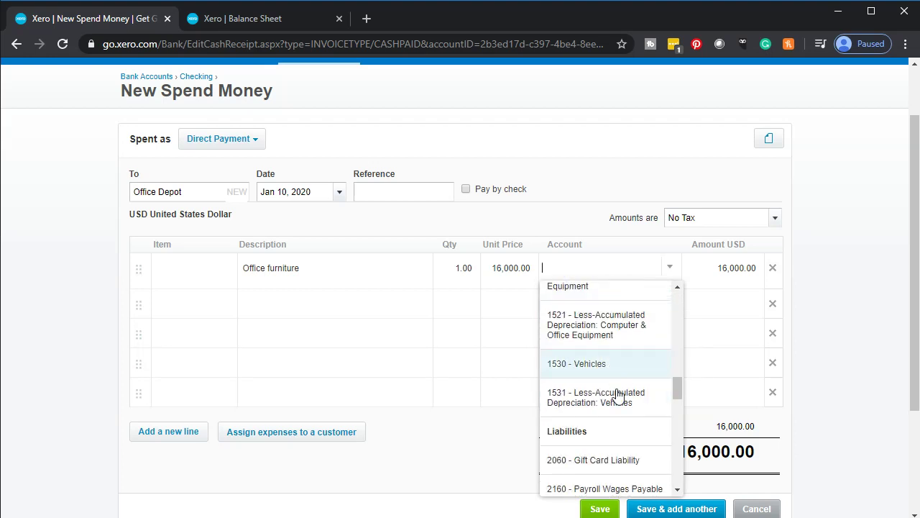
scroll(619, 394, down, 4)
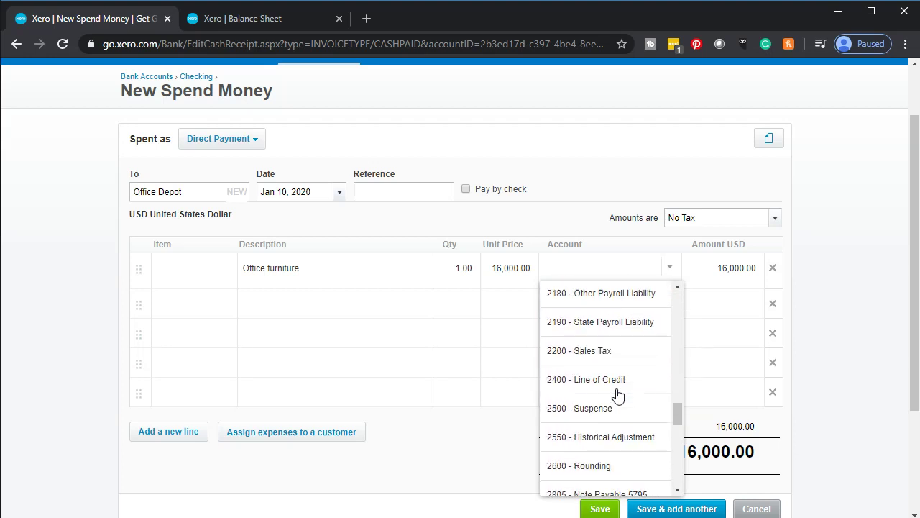
scroll(618, 394, down, 5)
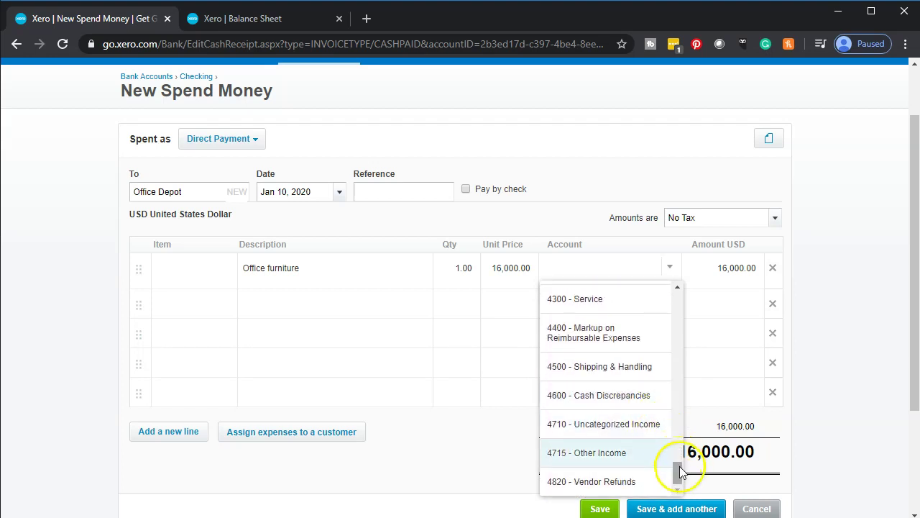
drag(679, 467, 678, 291)
scroll(631, 335, down, 5)
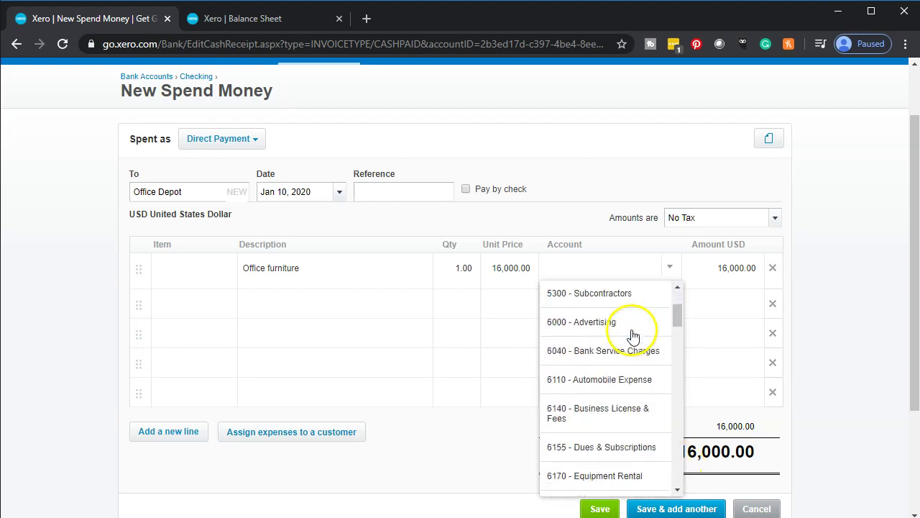
scroll(631, 336, up, 2)
scroll(631, 336, down, 2)
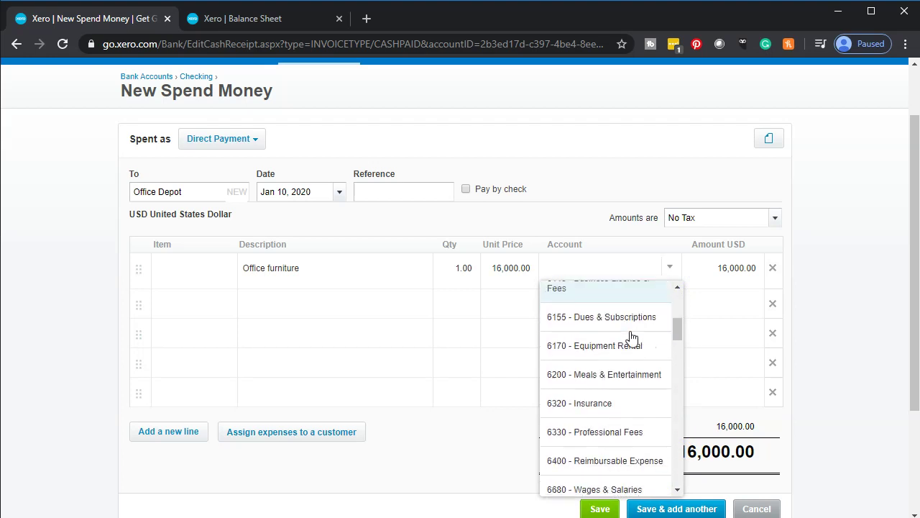
scroll(631, 337, down, 5)
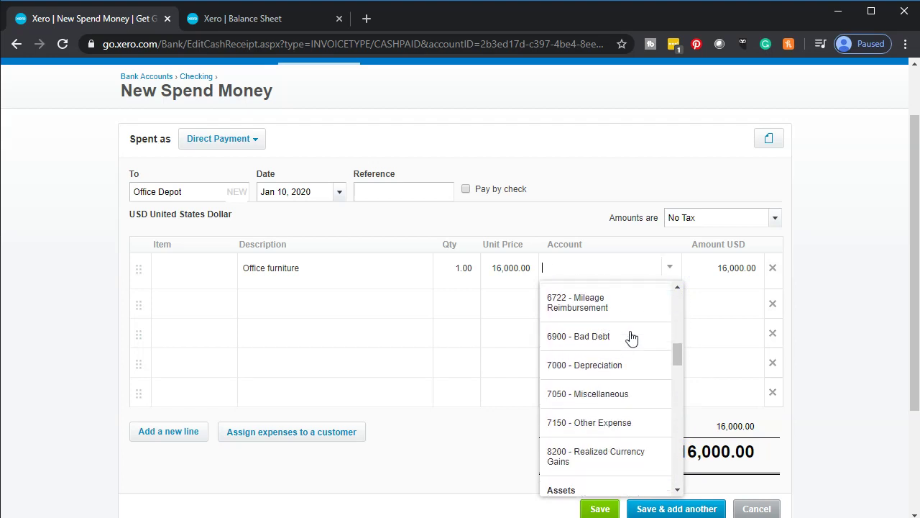
scroll(631, 338, down, 2)
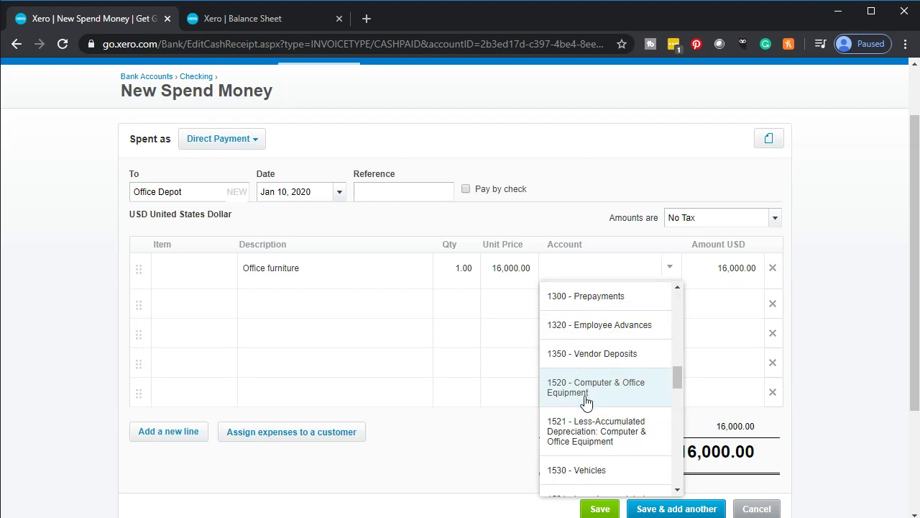
click(558, 402)
click(561, 394)
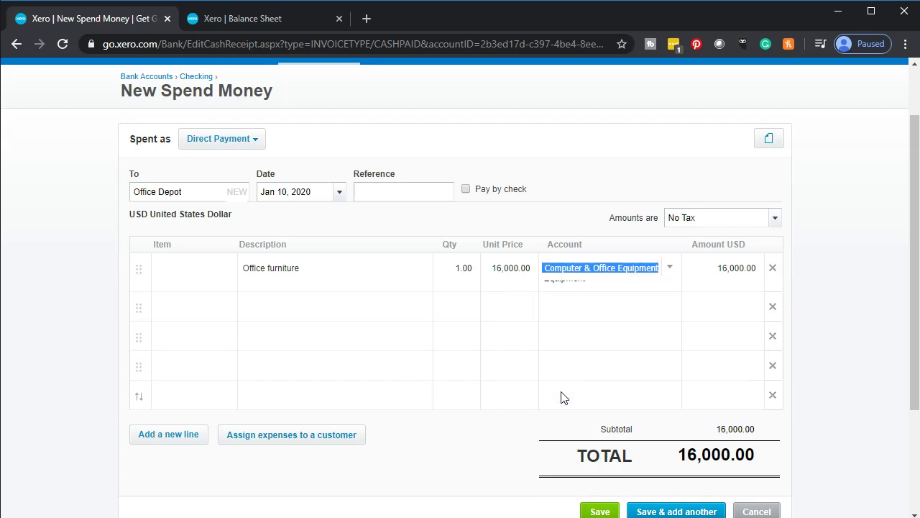
Step: Reopen the line's account list and choose to add a new account
click(669, 270)
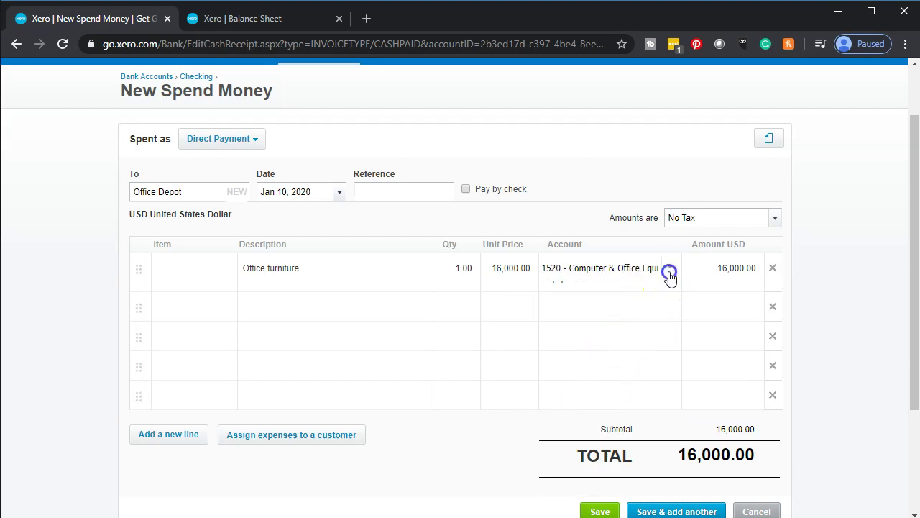
drag(676, 372, 672, 296)
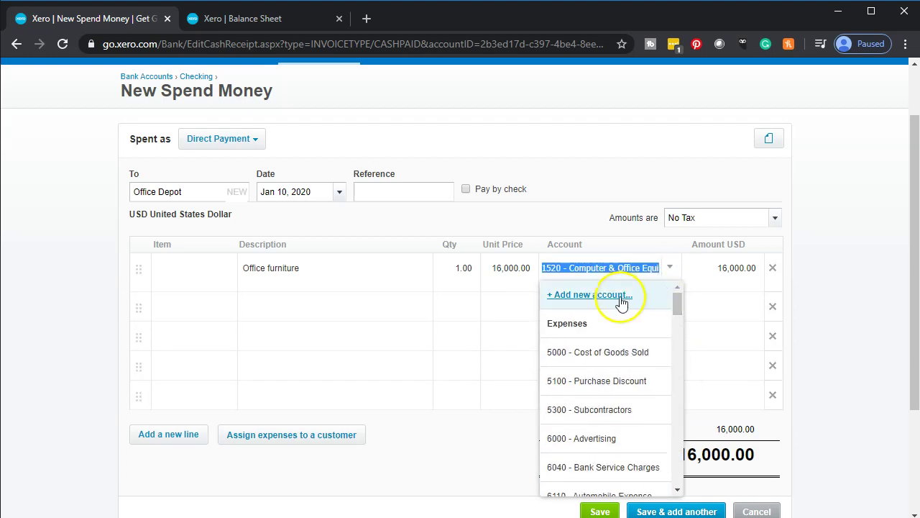
click(597, 295)
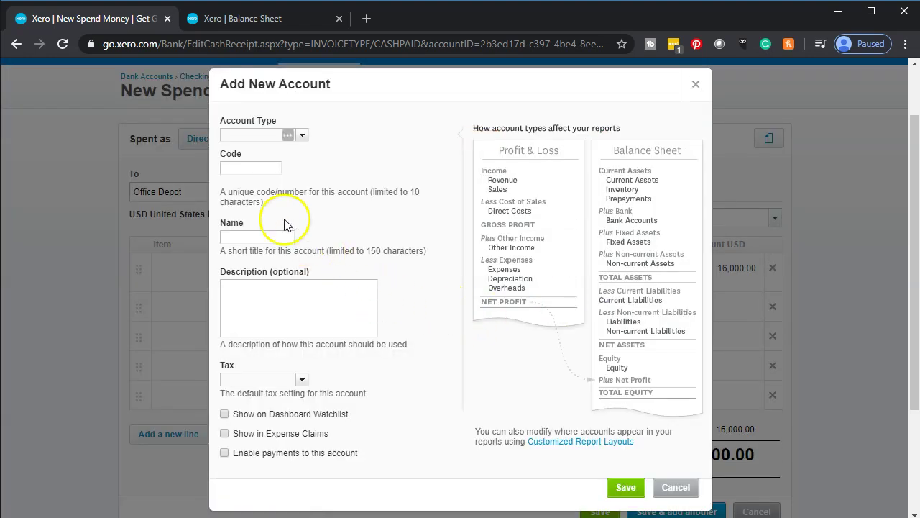
Step: Give the new account code 1525 and type Fixed Asset
click(252, 167)
text(1525)
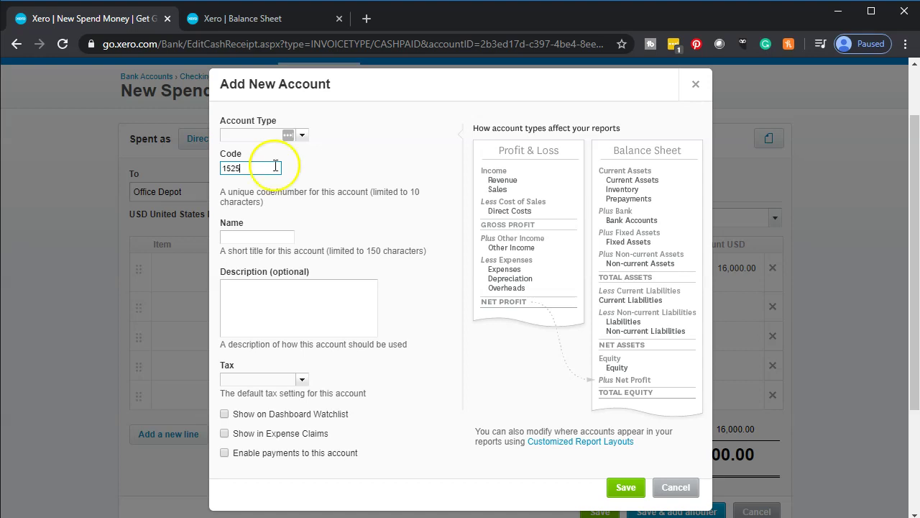
key(Tab)
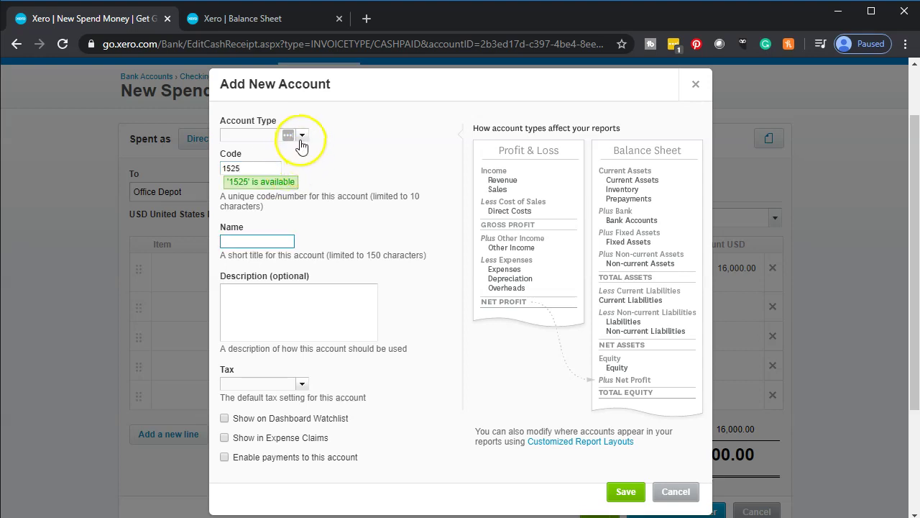
click(300, 136)
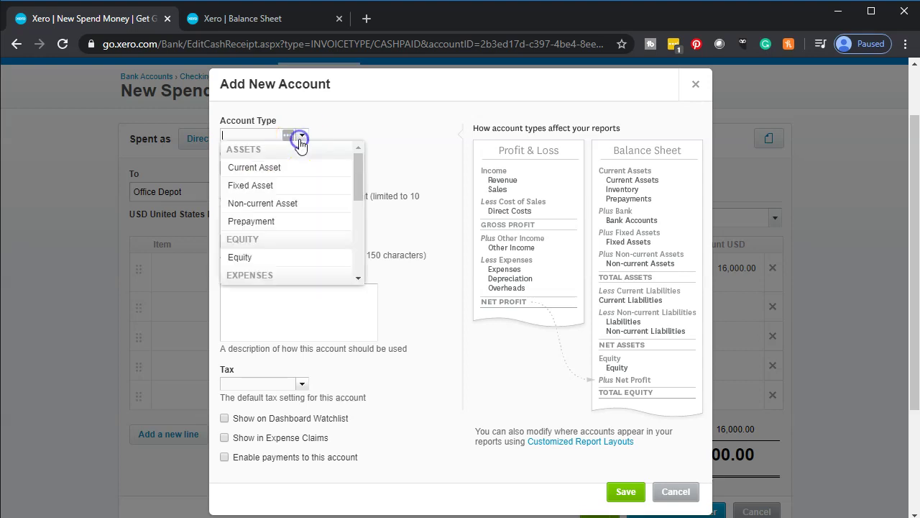
click(289, 193)
key(Tab)
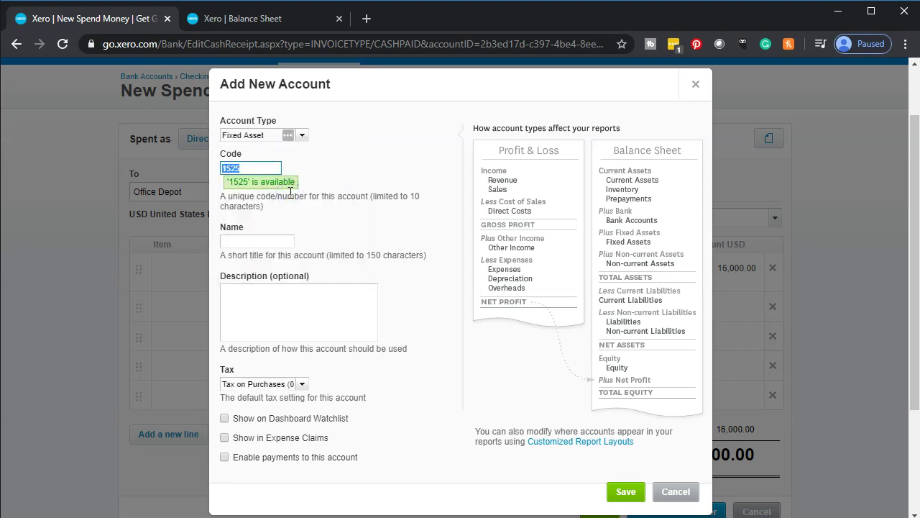
key(Tab)
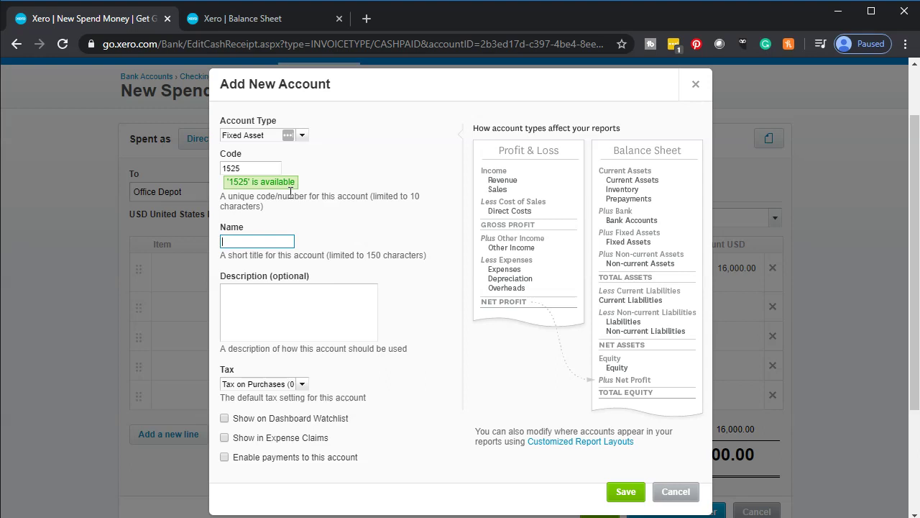
Step: Name the account 'Furniture & Fixtures', correcting the spelling, and save it
text(Funiture & Fixtures)
key(Tab)
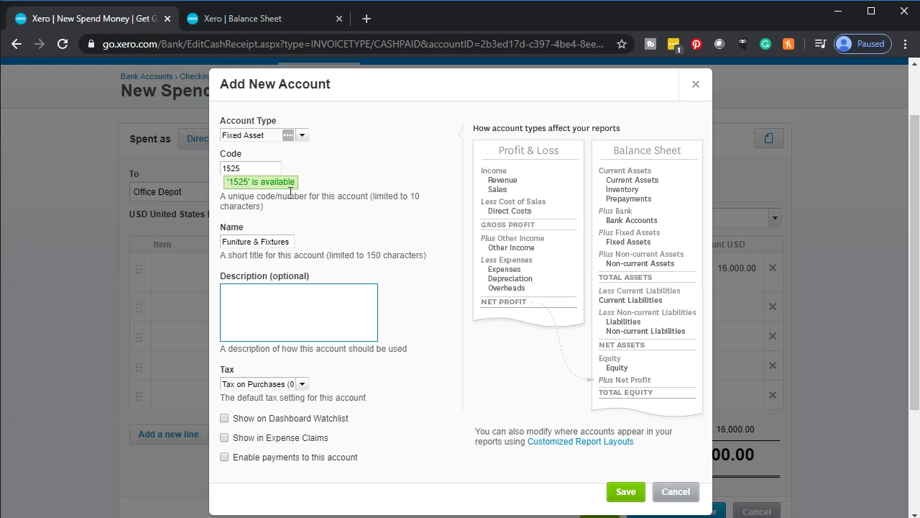
click(261, 241)
click(239, 241)
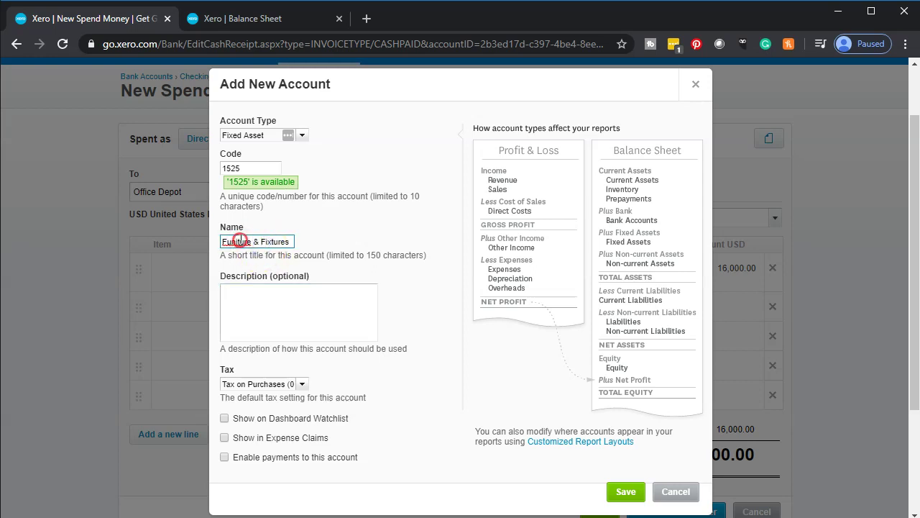
right_click(240, 241)
click(277, 246)
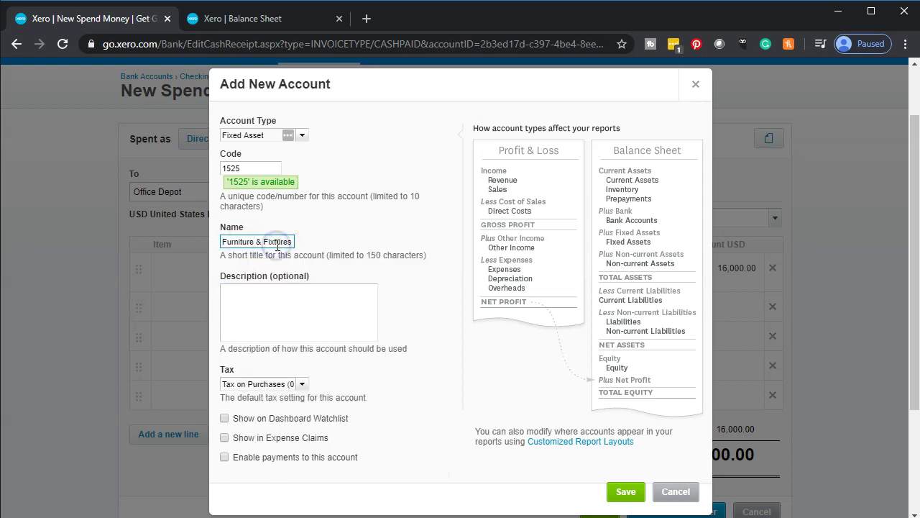
click(277, 244)
click(276, 307)
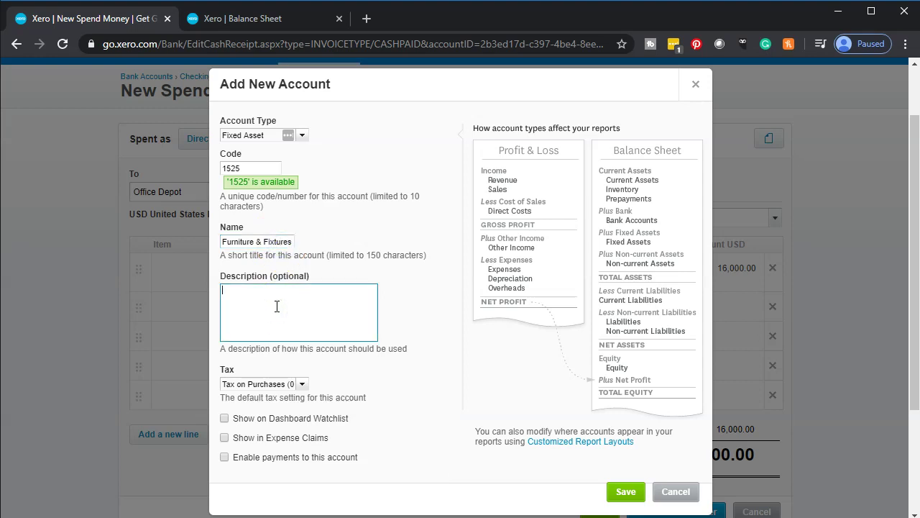
click(623, 496)
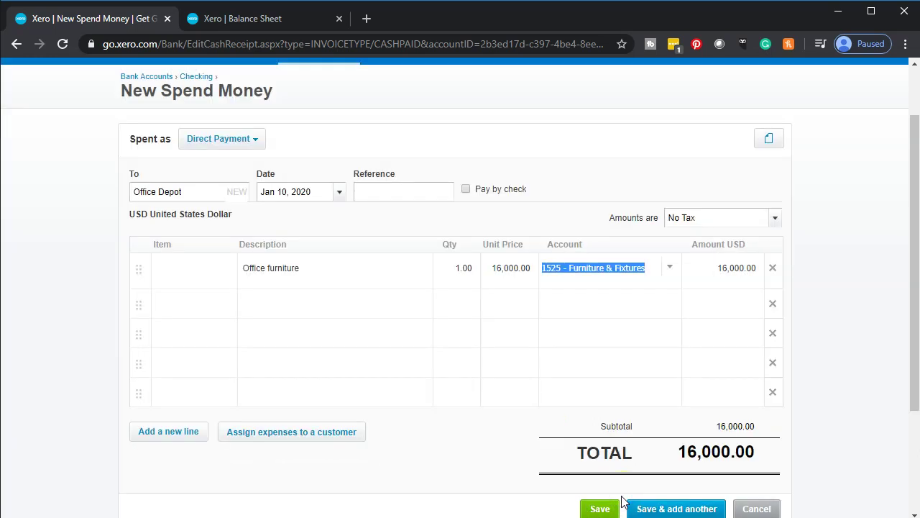
Step: Save the 16,000.00 Office Depot payment without marking it as paid by check
key(Tab)
key(Tab)
key(Tab)
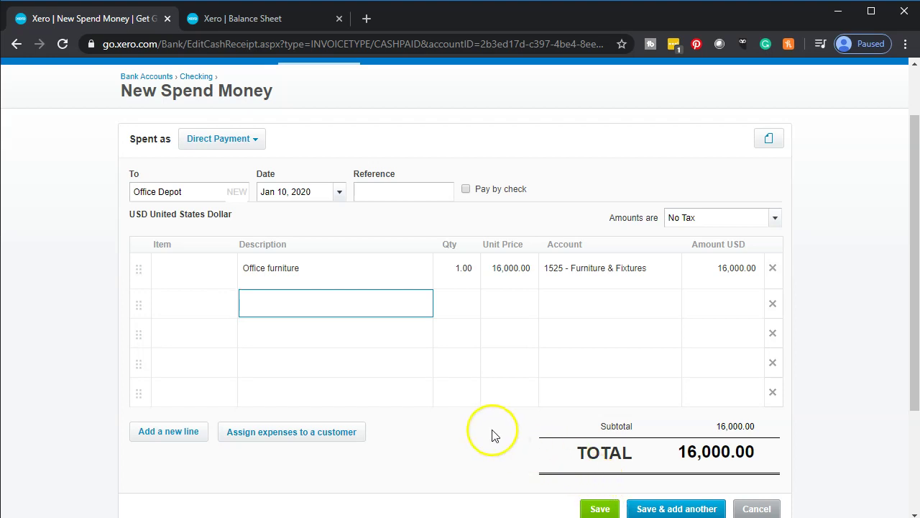
scroll(480, 434, up, 1)
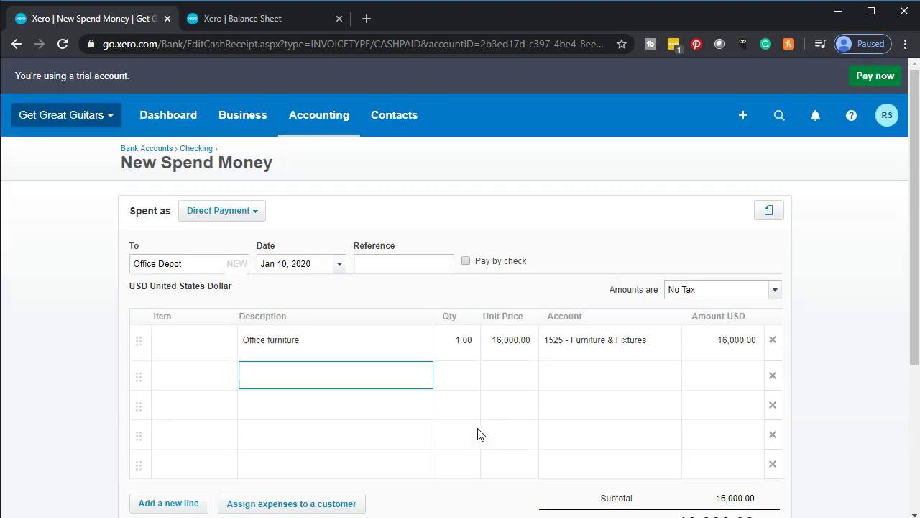
click(466, 263)
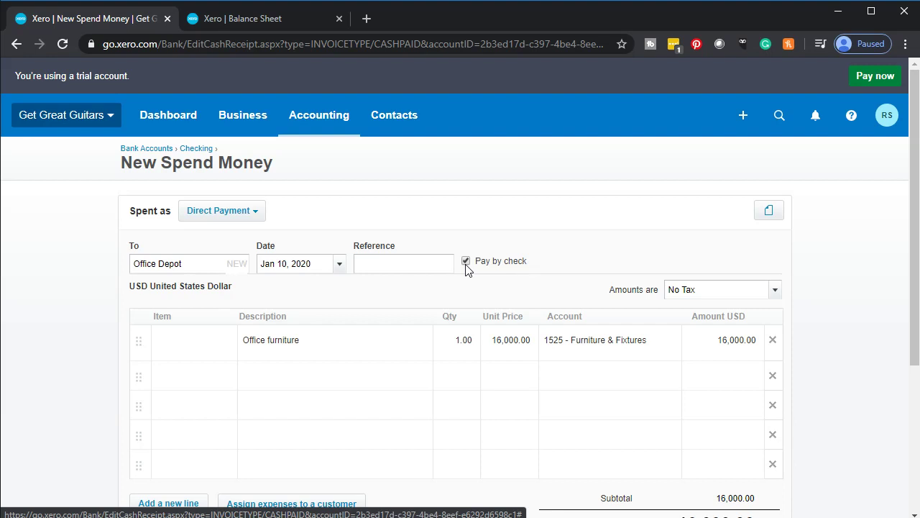
click(466, 263)
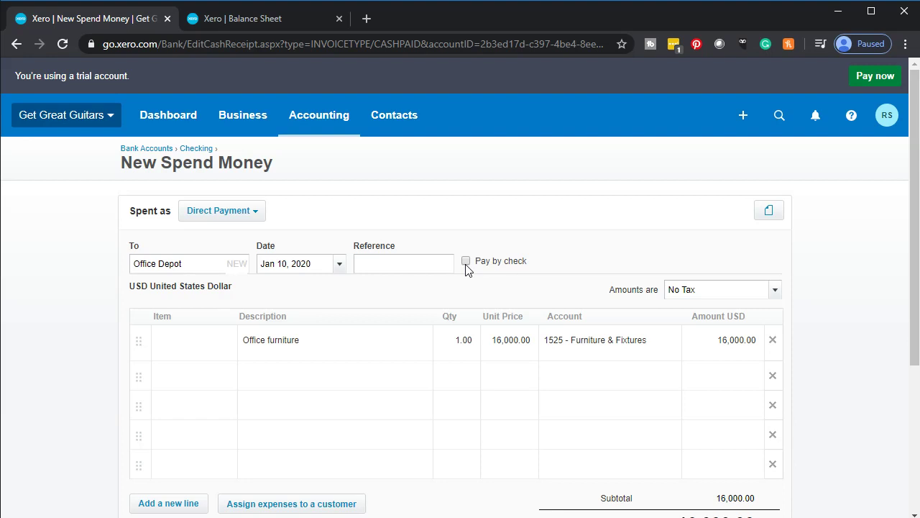
scroll(465, 269, down, 1)
scroll(466, 268, down, 1)
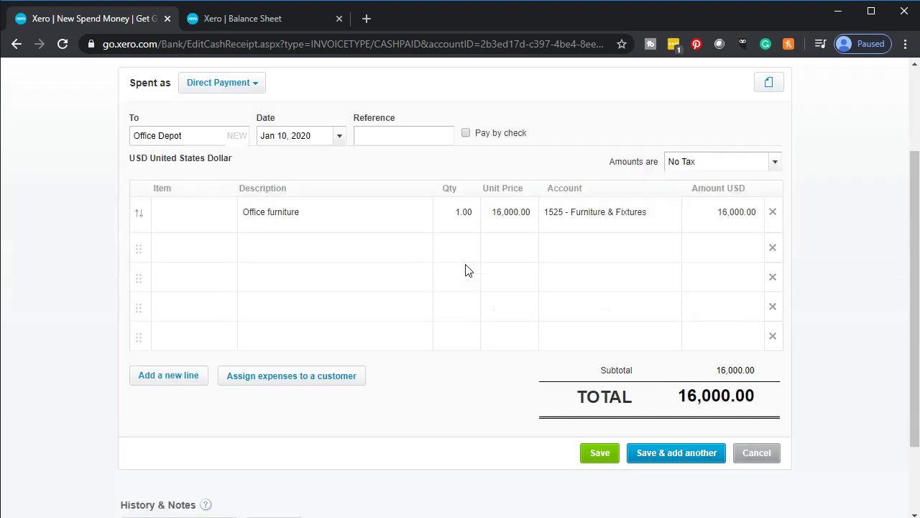
click(601, 438)
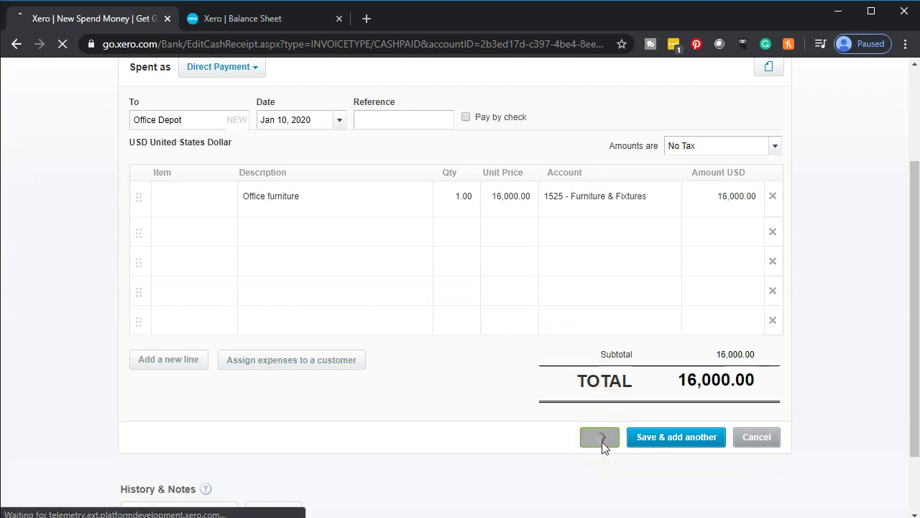
click(287, 18)
Step: Refresh the Balance Sheet and verify the 16,000.00 Office Depot credit in the Checking ledger
scroll(325, 284, up, 5)
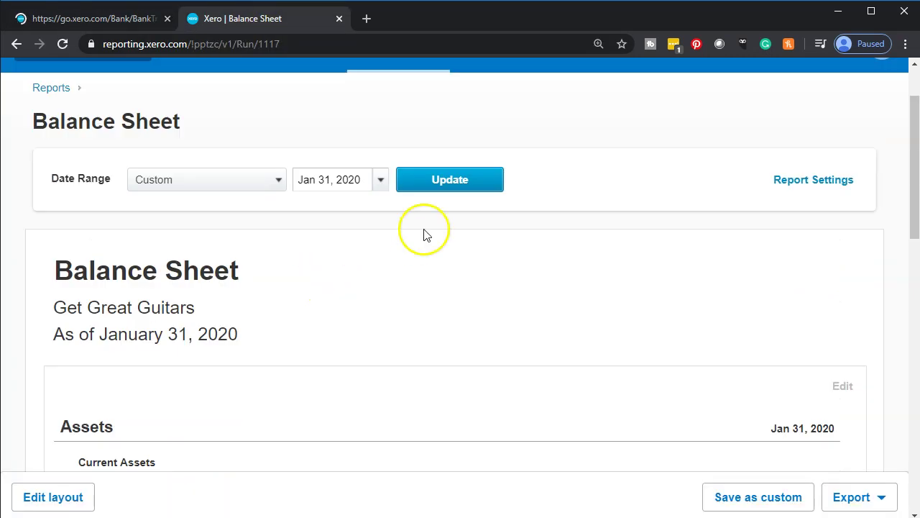
click(466, 181)
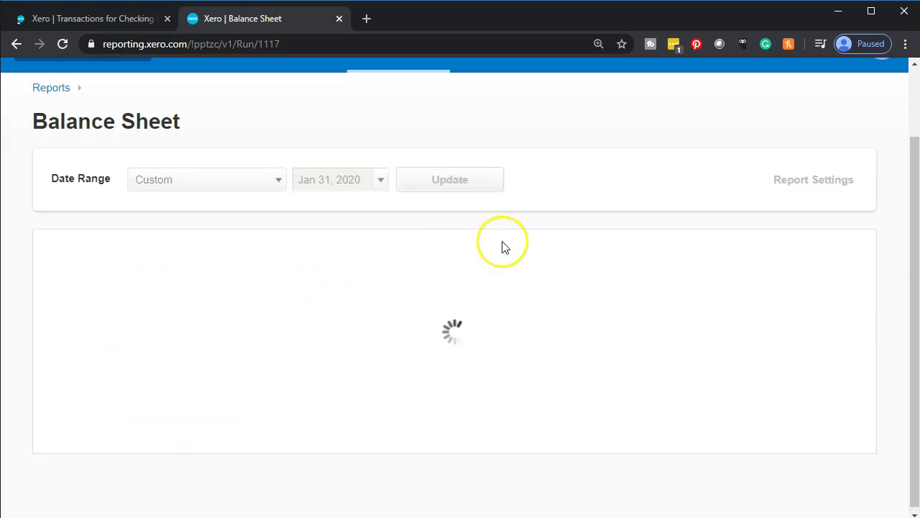
scroll(503, 246, down, 3)
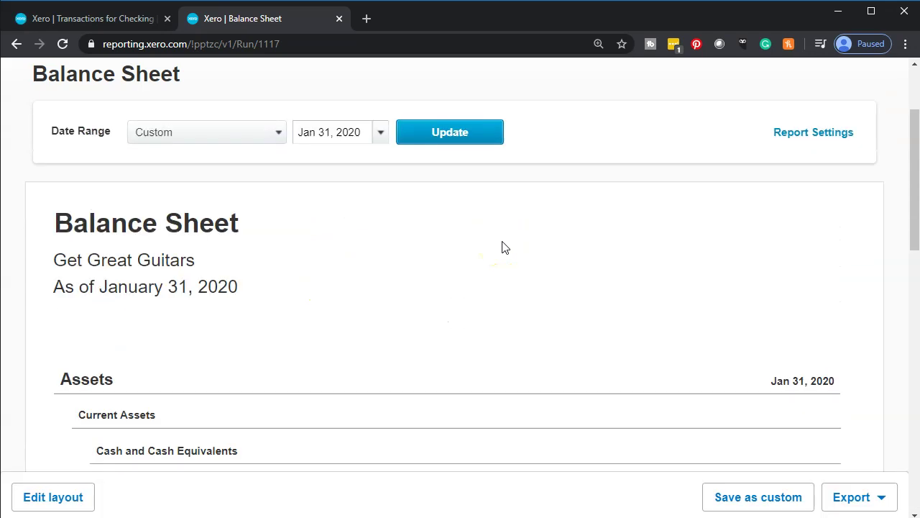
click(795, 315)
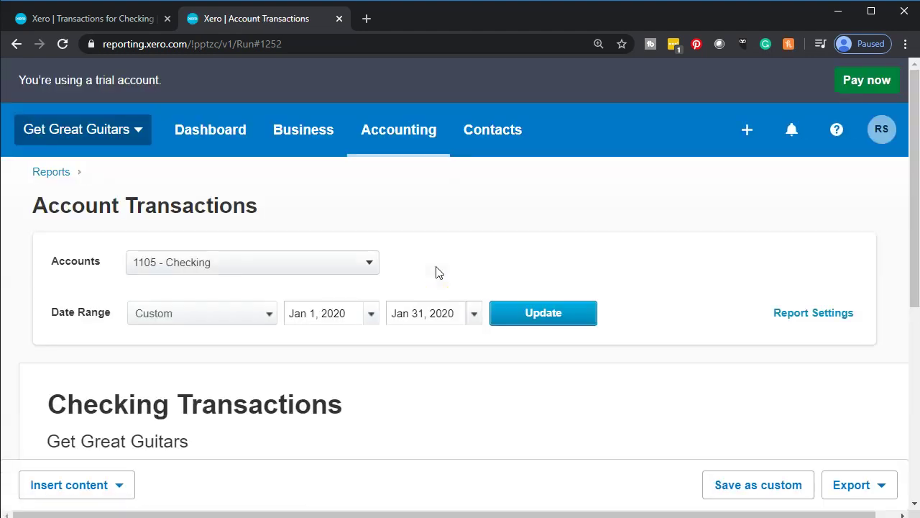
scroll(437, 272, down, 5)
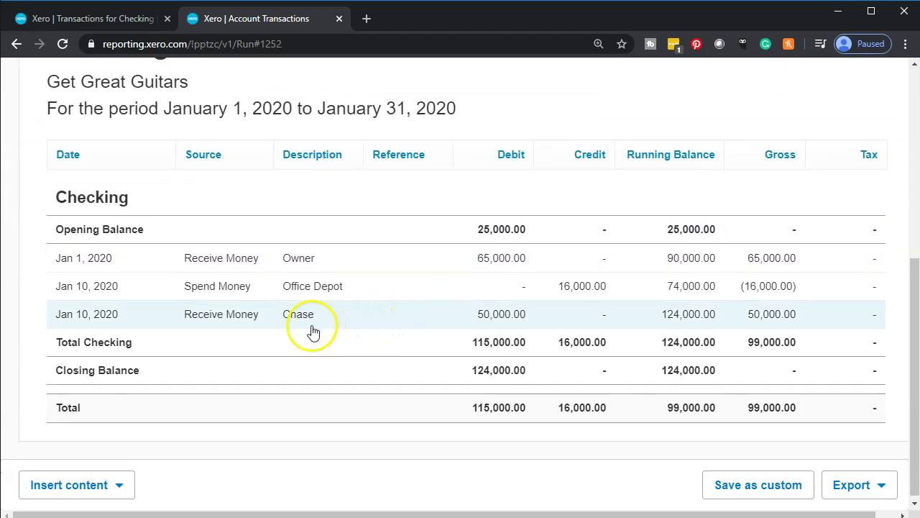
click(573, 295)
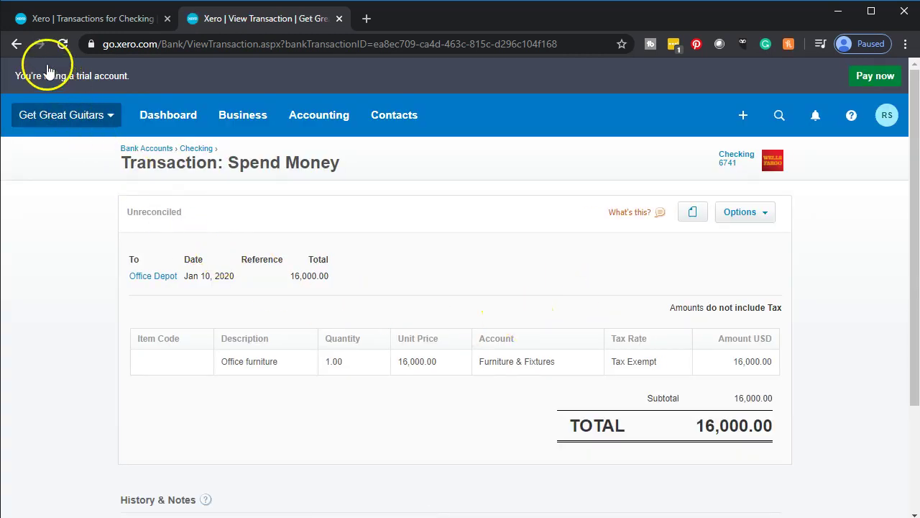
click(17, 44)
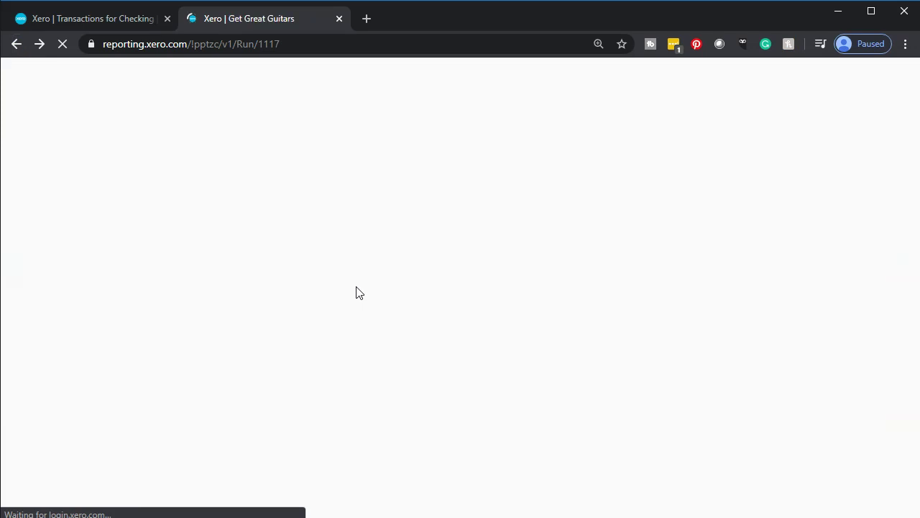
Step: Confirm Furniture & Fixtures shows 16,000.00 under Fixed Assets, then return to Checking transactions
scroll(360, 293, down, 2)
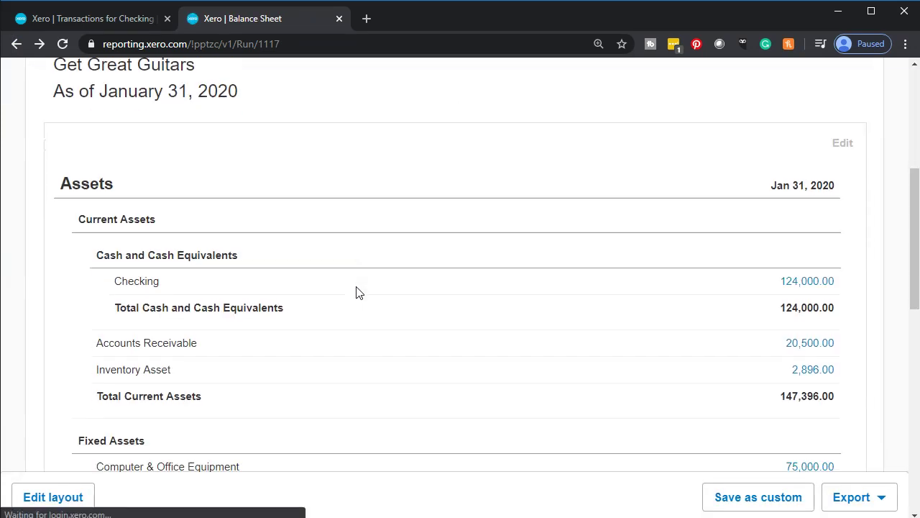
scroll(359, 292, down, 2)
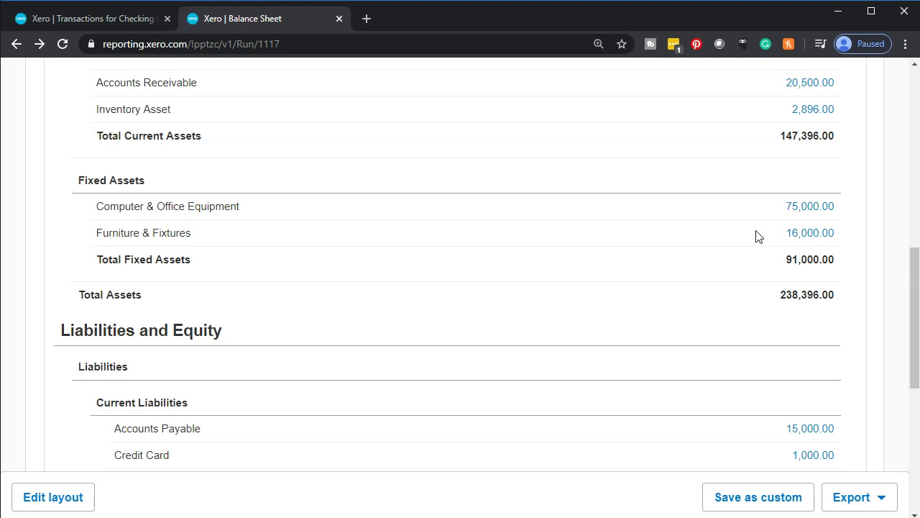
click(56, 495)
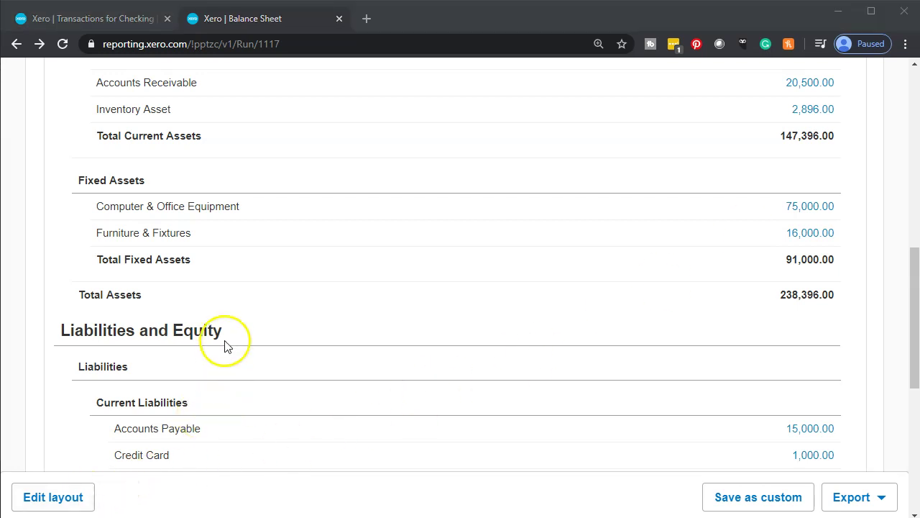
click(103, 25)
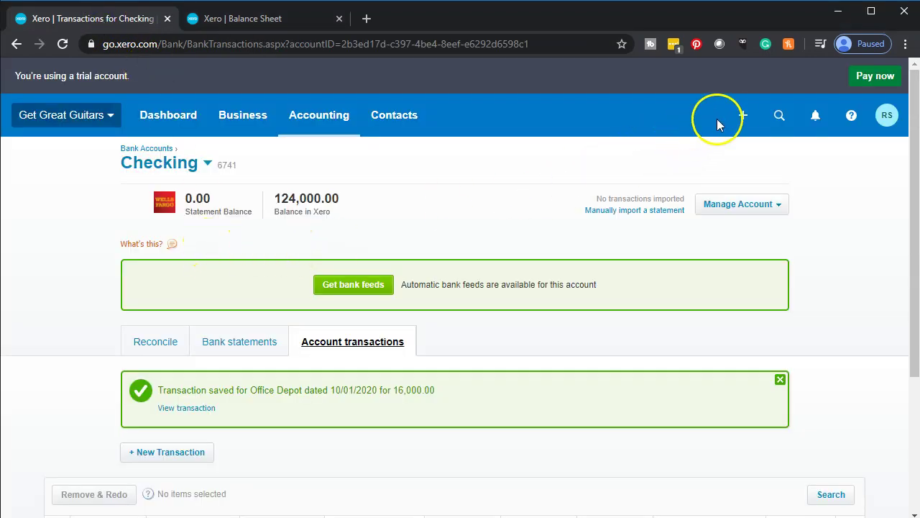
Step: Start a new Spend Money payment from Checking to a new payee, Amazon
click(743, 115)
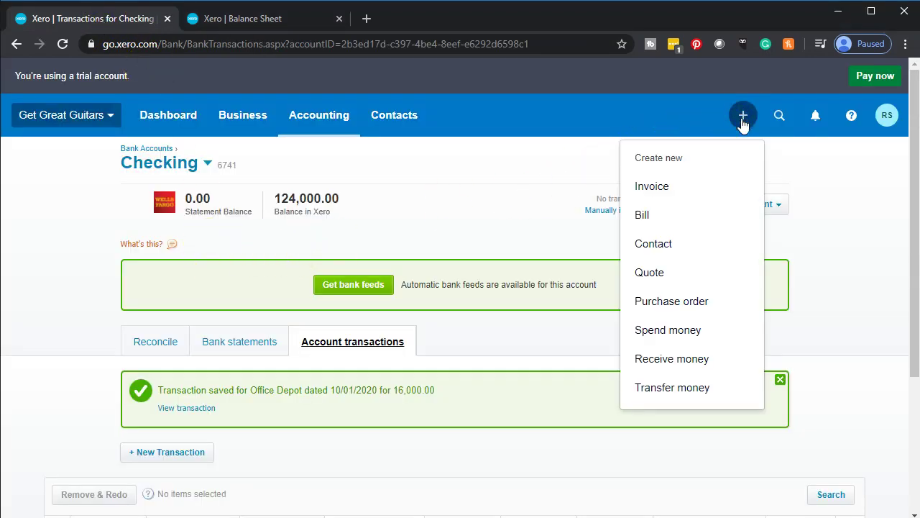
click(696, 330)
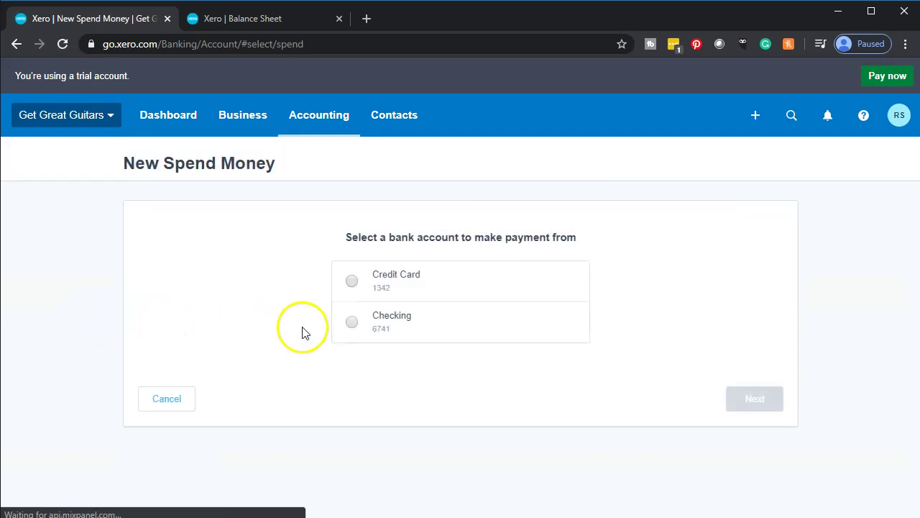
click(347, 323)
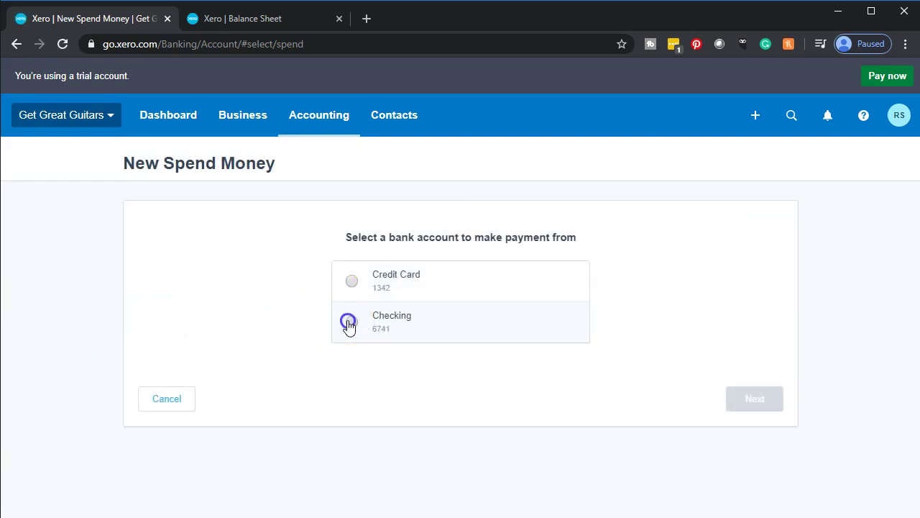
click(754, 404)
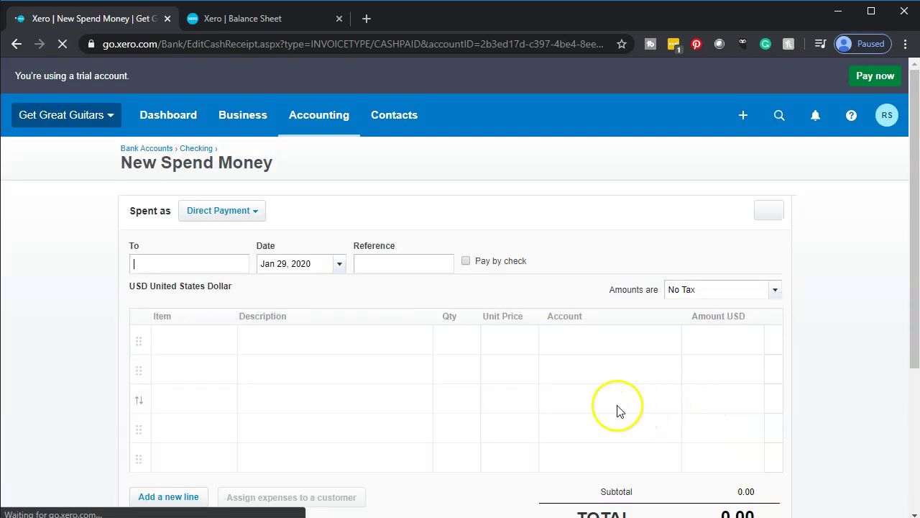
text(Amazon)
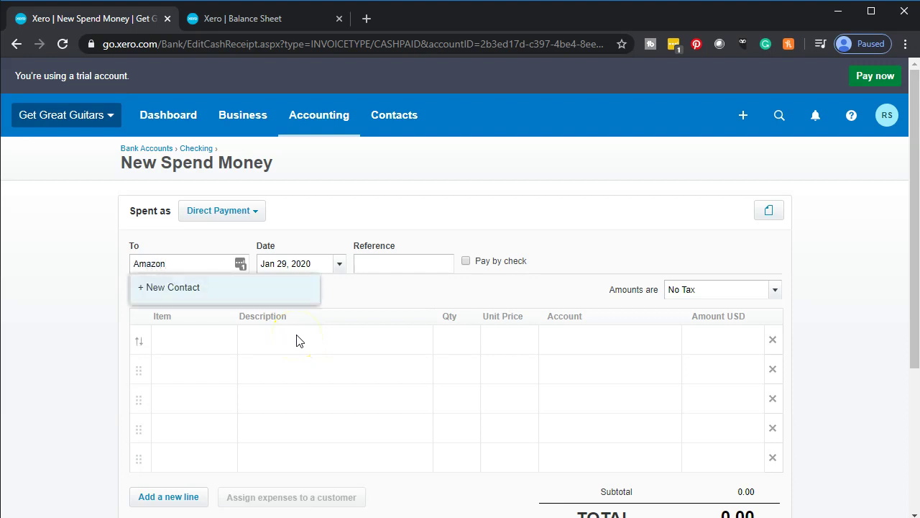
click(200, 289)
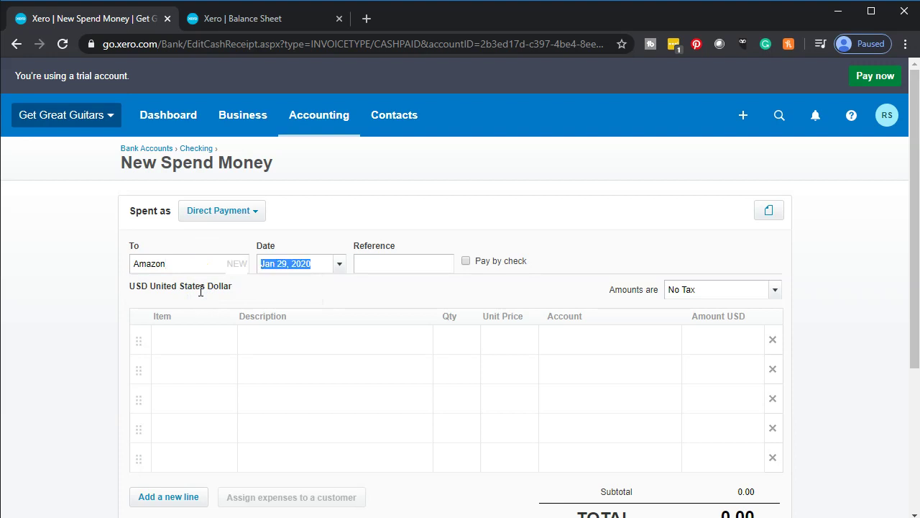
Step: Date the payment Jan 11, 2020 and code its line to 1525 - Furniture & Fixtures
click(343, 265)
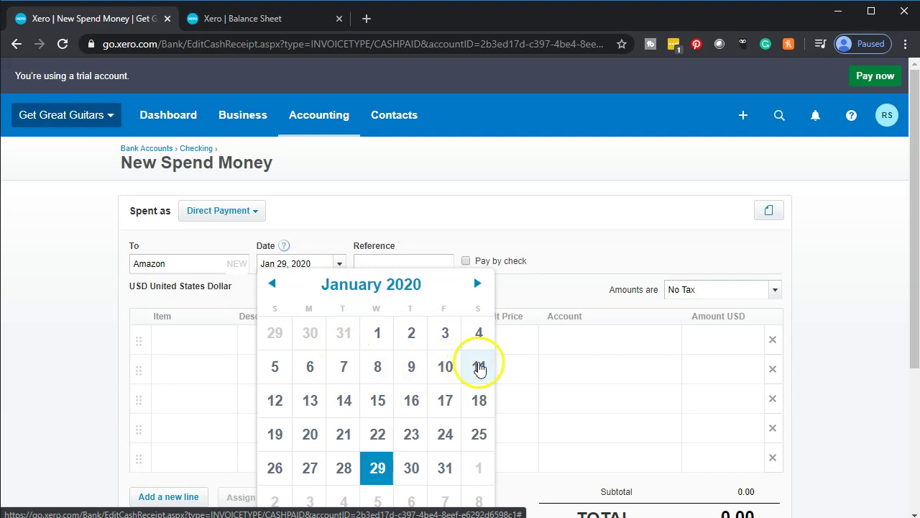
click(480, 368)
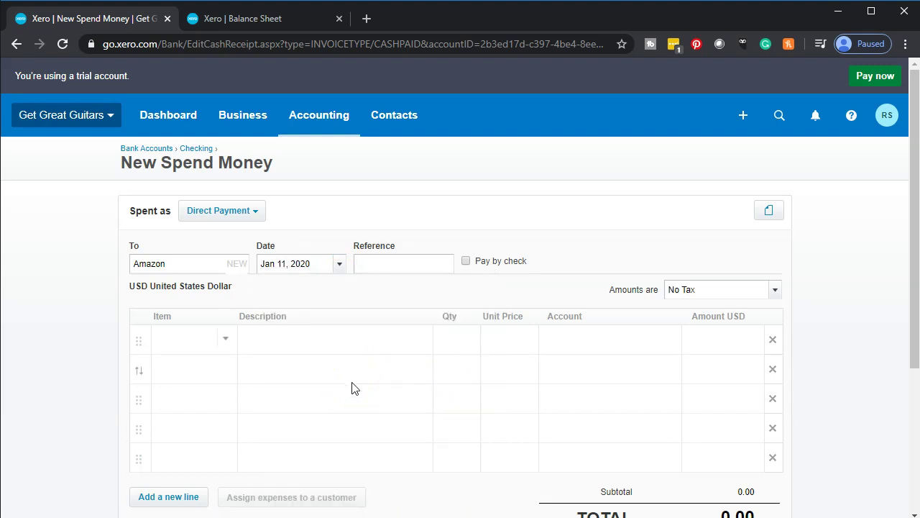
key(Tab)
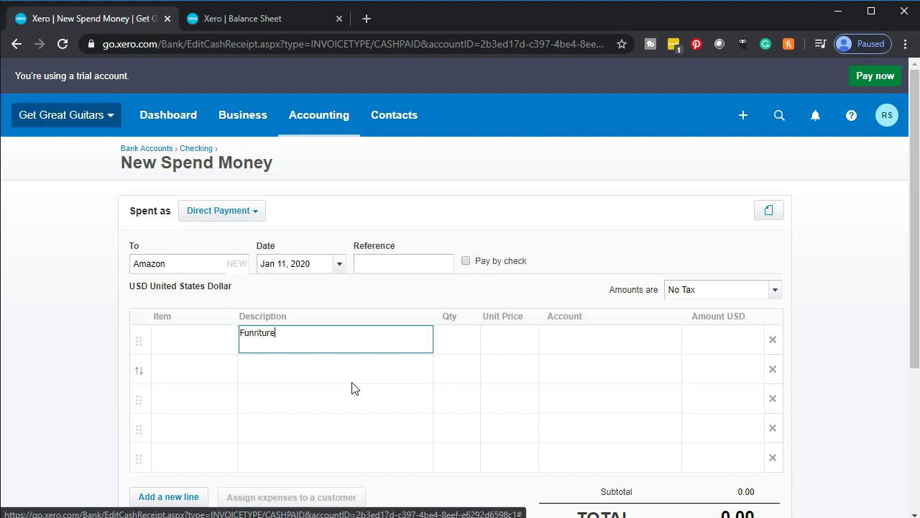
key(Tab)
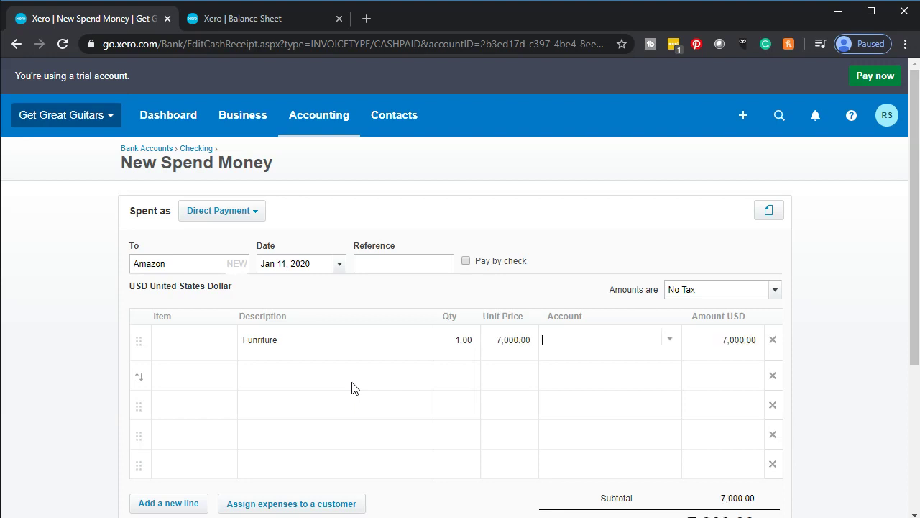
text(i)
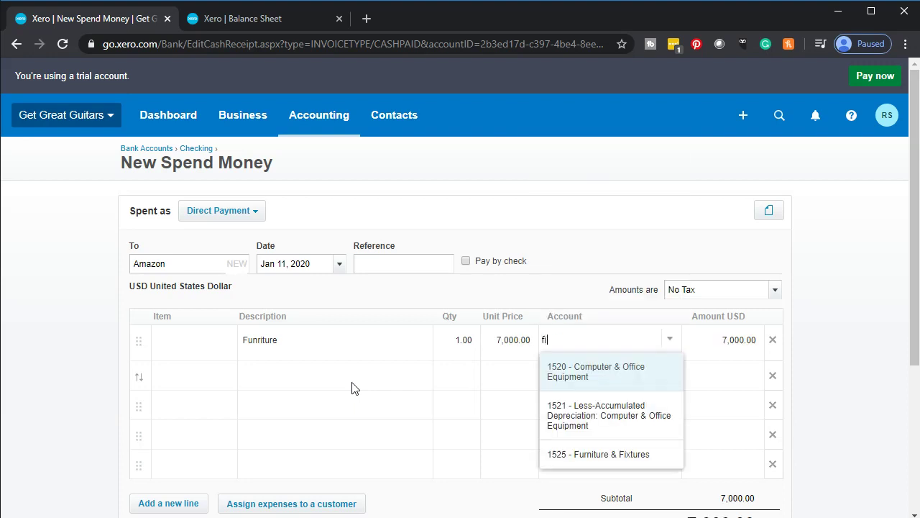
text(r)
key(BackSpace)
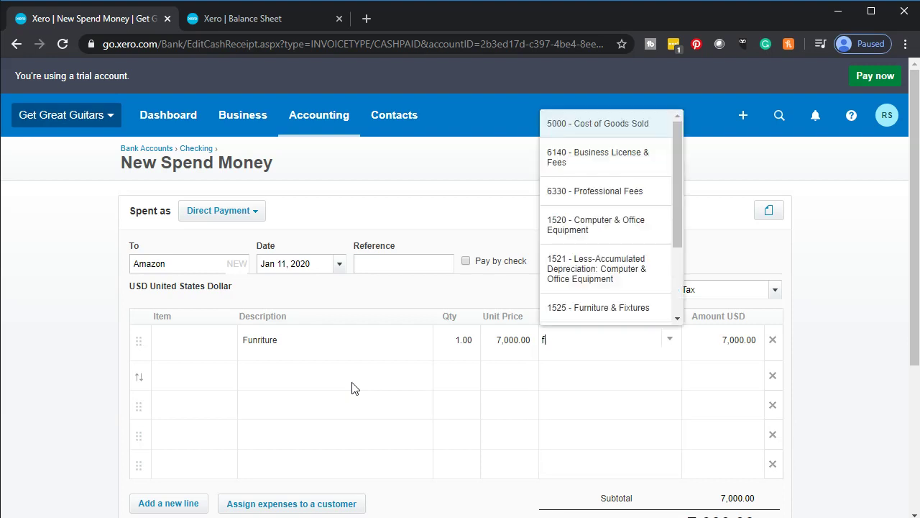
text(ur)
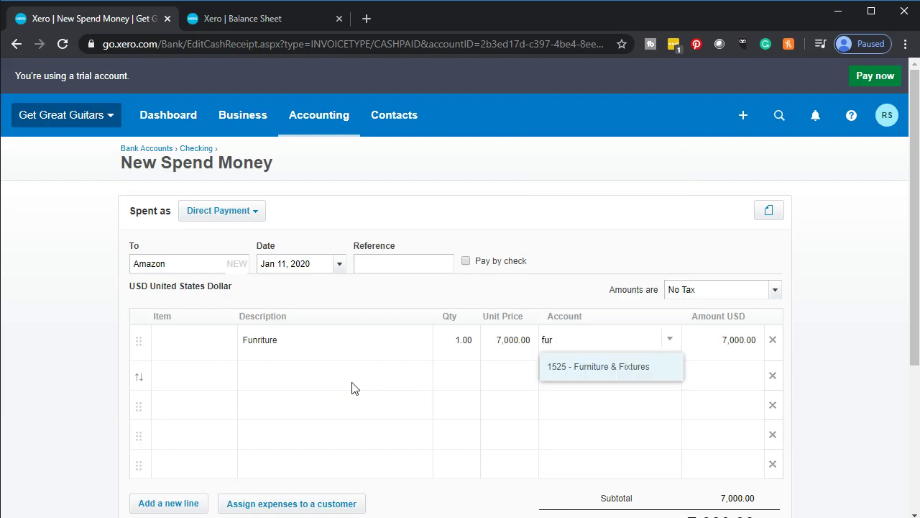
key(Return)
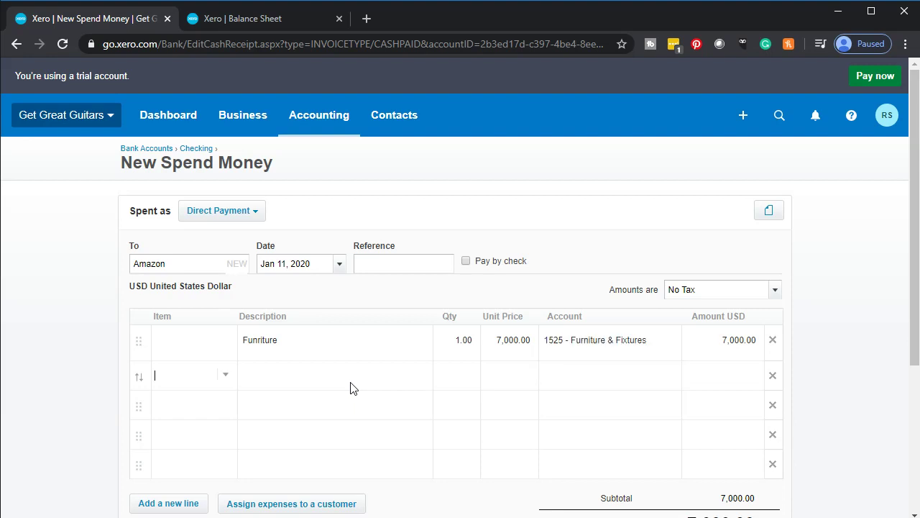
Step: Save the 7,000.00 Amazon payment and return to the Balance Sheet report
scroll(586, 370, down, 1)
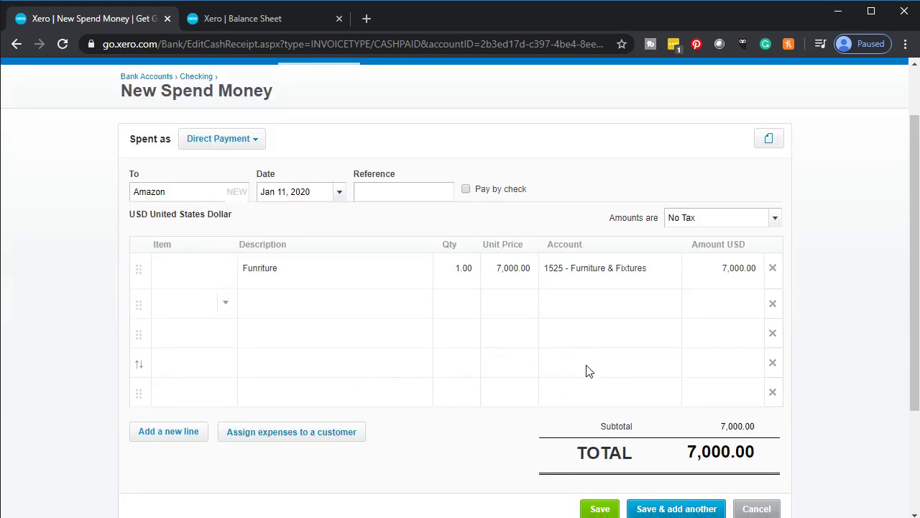
scroll(586, 371, down, 1)
click(601, 438)
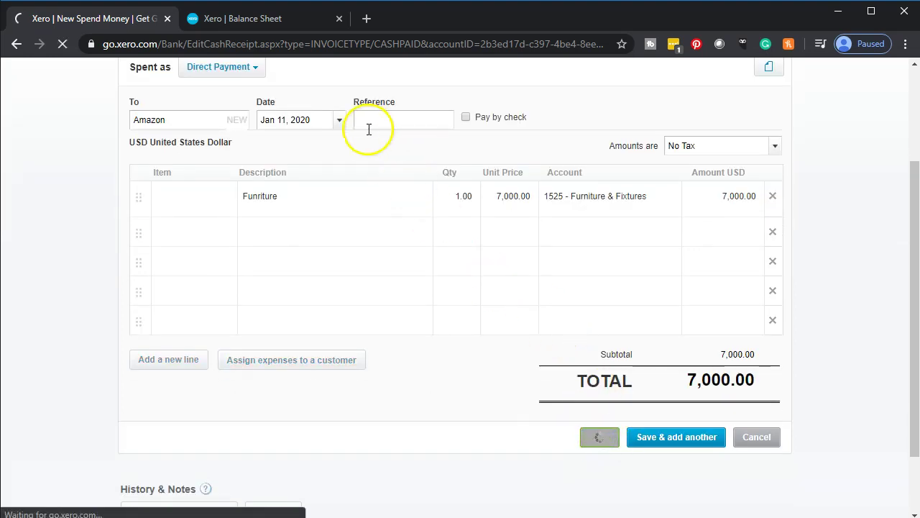
click(264, 20)
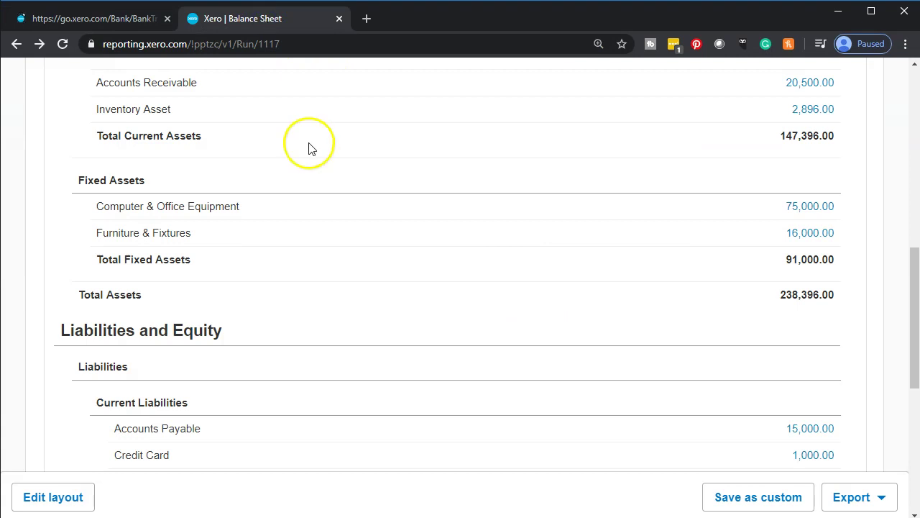
Step: Update the Balance Sheet so it includes the new payments
scroll(308, 148, up, 8)
click(412, 272)
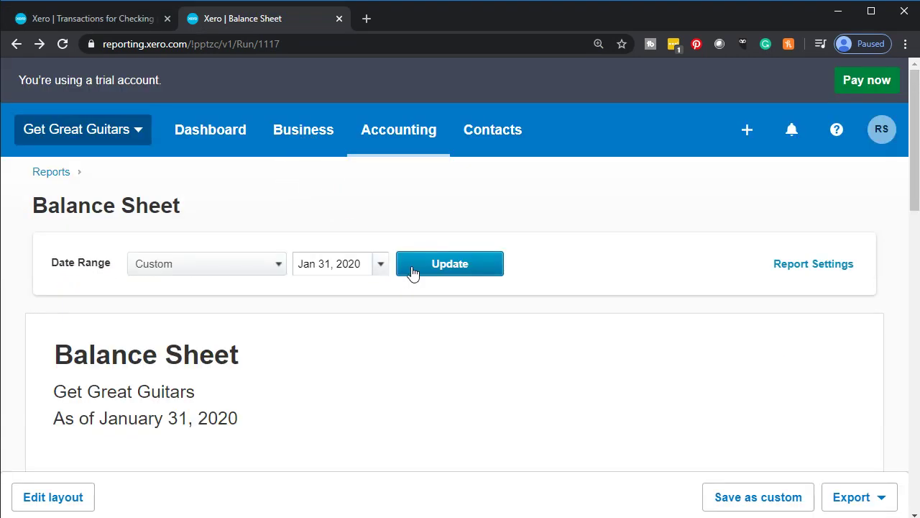
scroll(412, 272, down, 3)
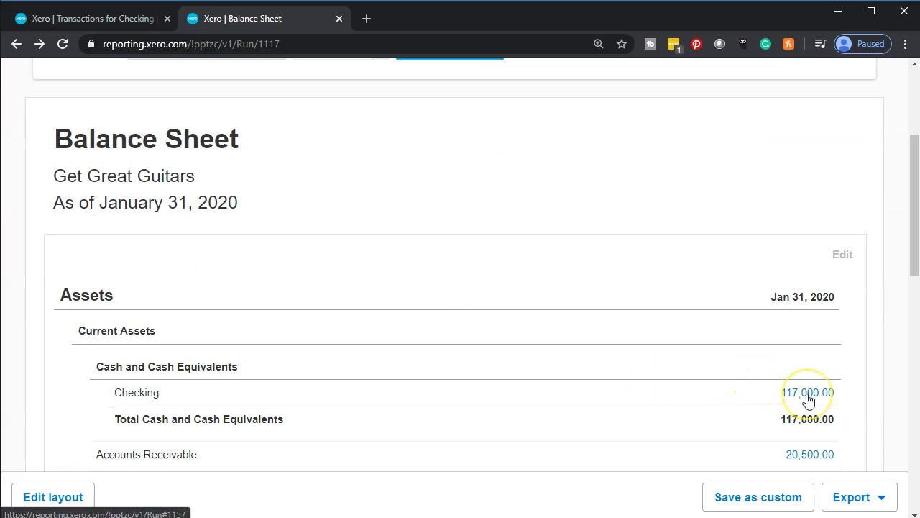
scroll(808, 401, down, 2)
Step: Open the January 2020 transactions behind the Checking 117,000.00 balance
click(816, 252)
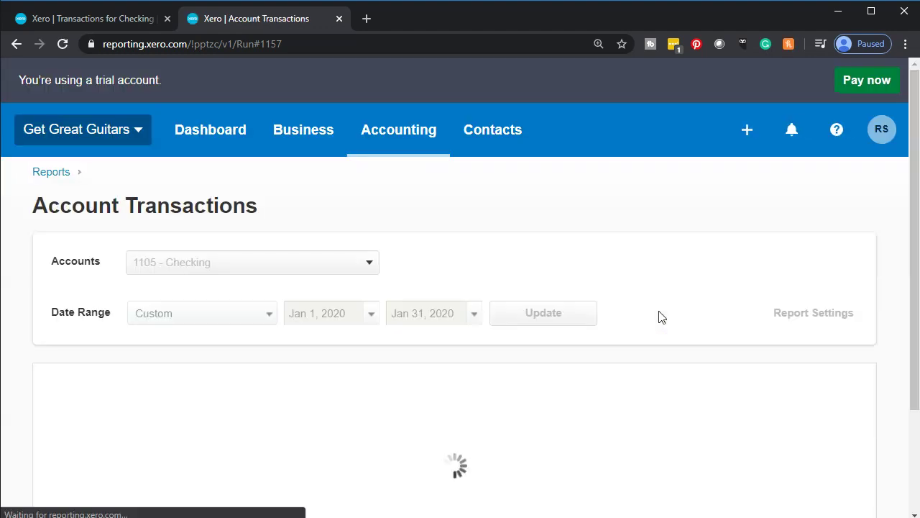
scroll(657, 311, down, 3)
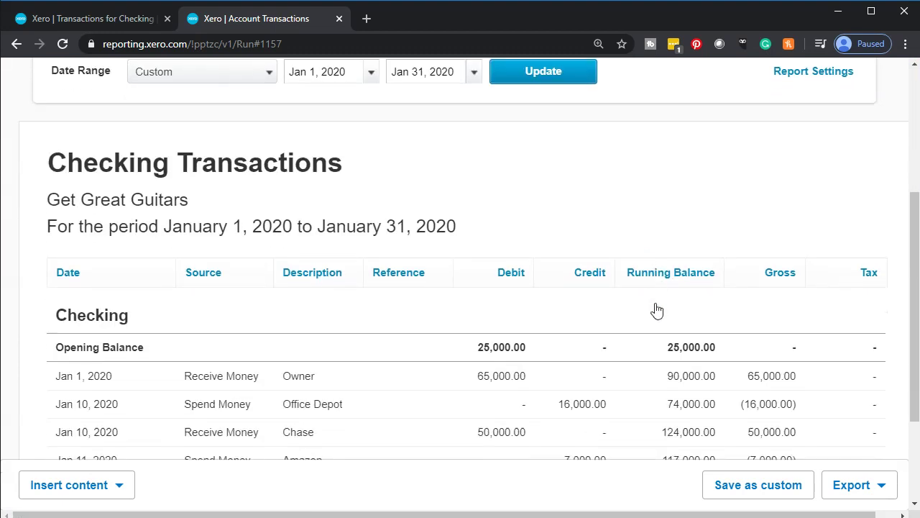
scroll(657, 310, down, 2)
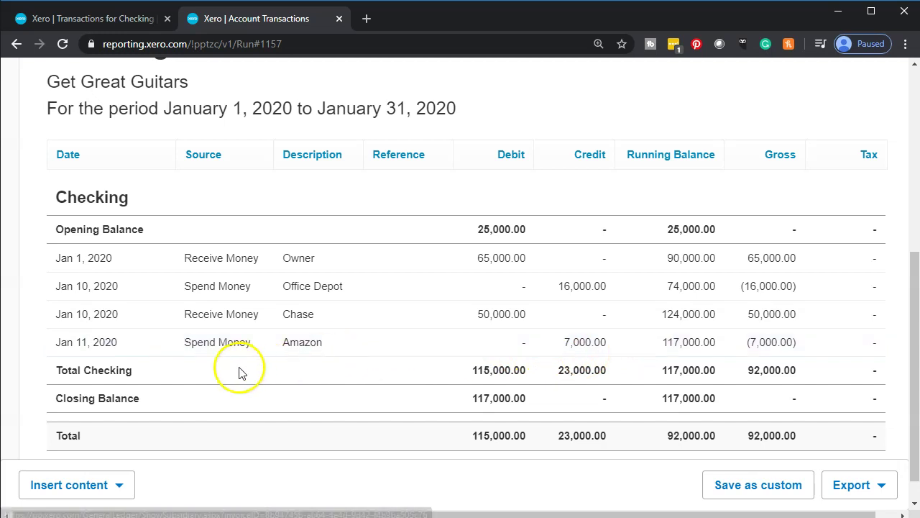
scroll(152, 375, up, 4)
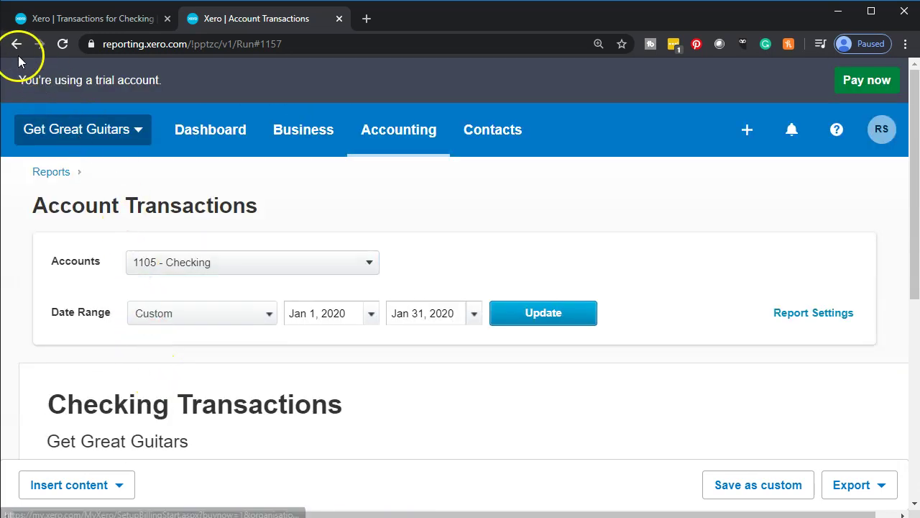
Step: Back on the Balance Sheet, open the Furniture & Fixtures 23,000.00 transactions listing both payments
click(16, 44)
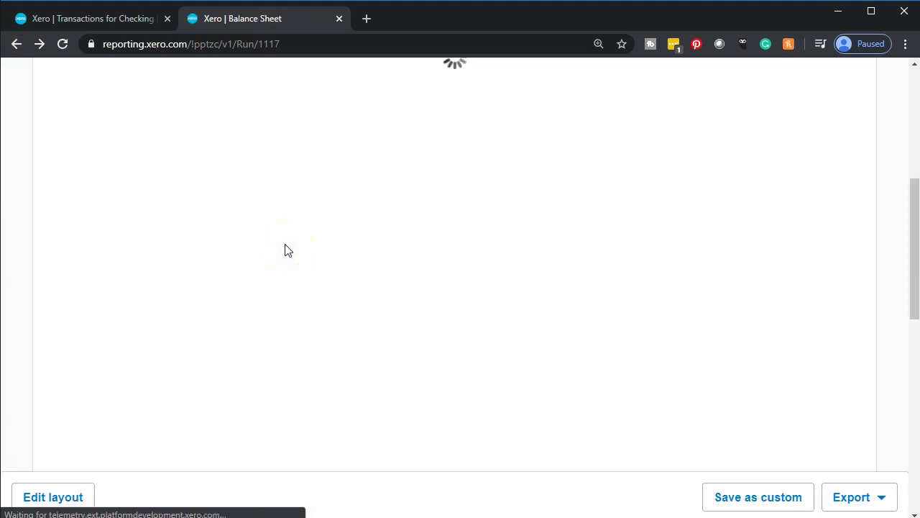
scroll(286, 251, down, 3)
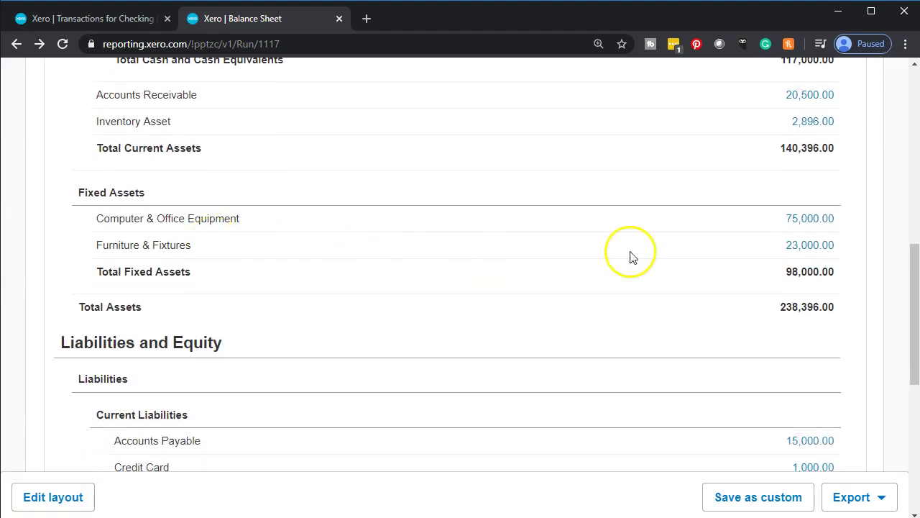
click(799, 250)
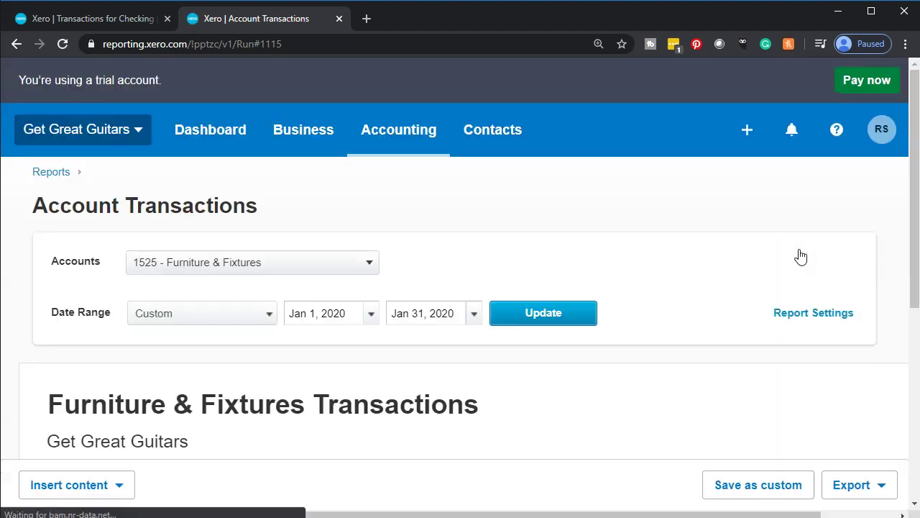
scroll(610, 267, down, 2)
scroll(610, 267, down, 1)
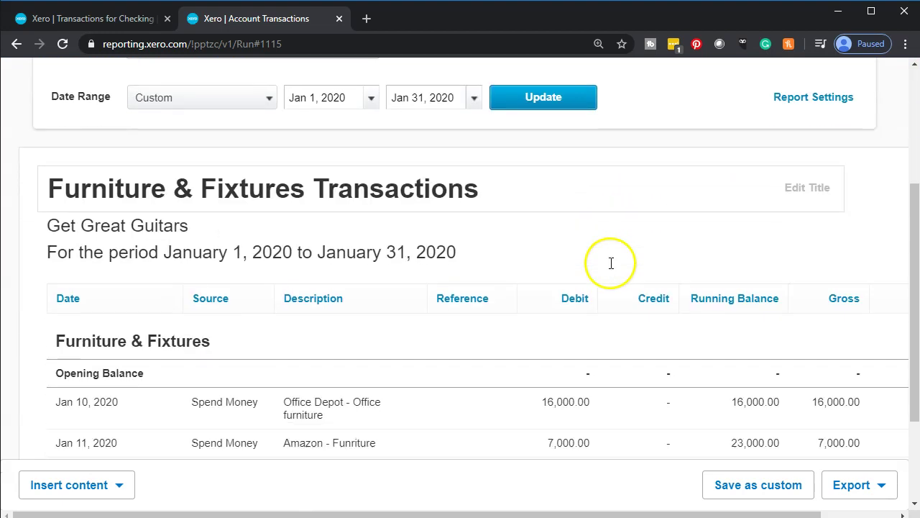
scroll(610, 267, down, 1)
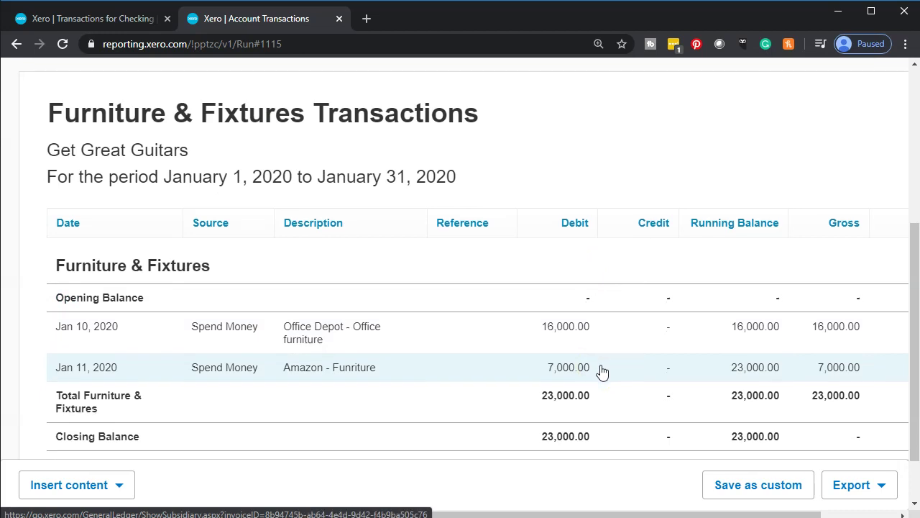
scroll(602, 371, down, 1)
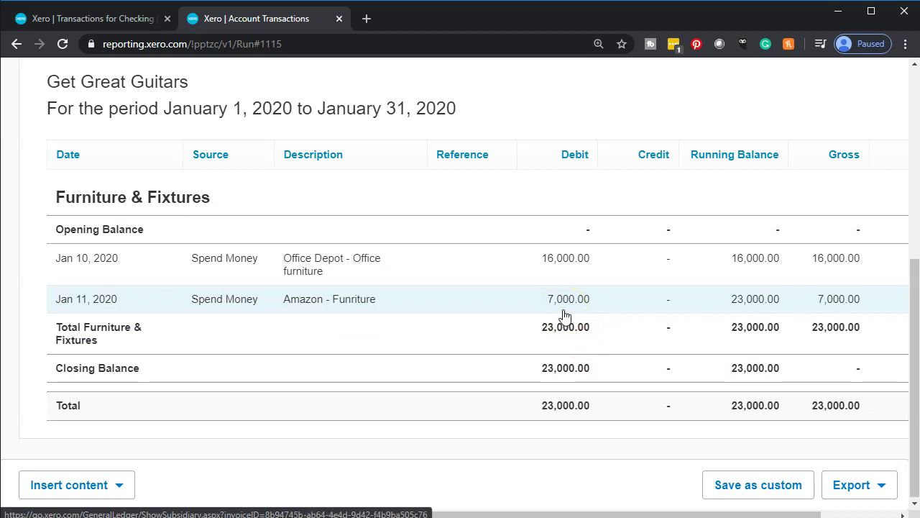
scroll(216, 360, up, 5)
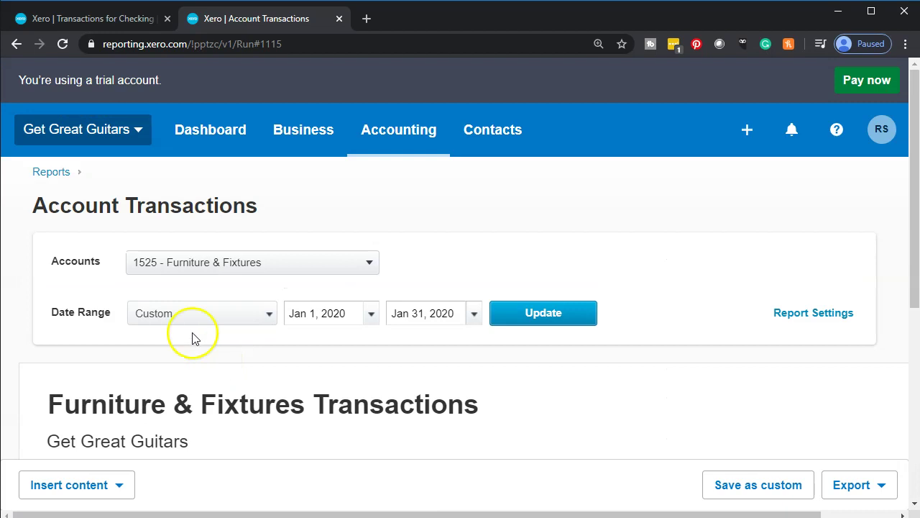
Step: Return to the Checking account page and open Accounting > Reports
click(16, 44)
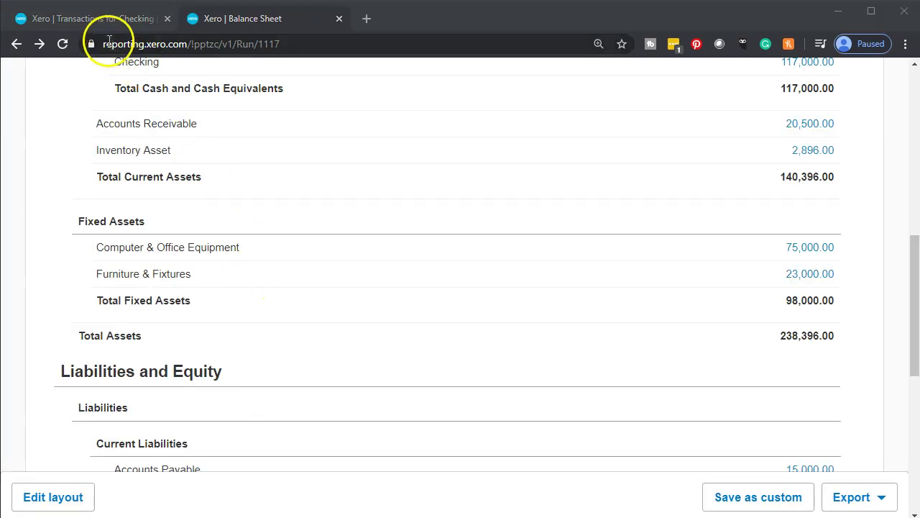
click(97, 22)
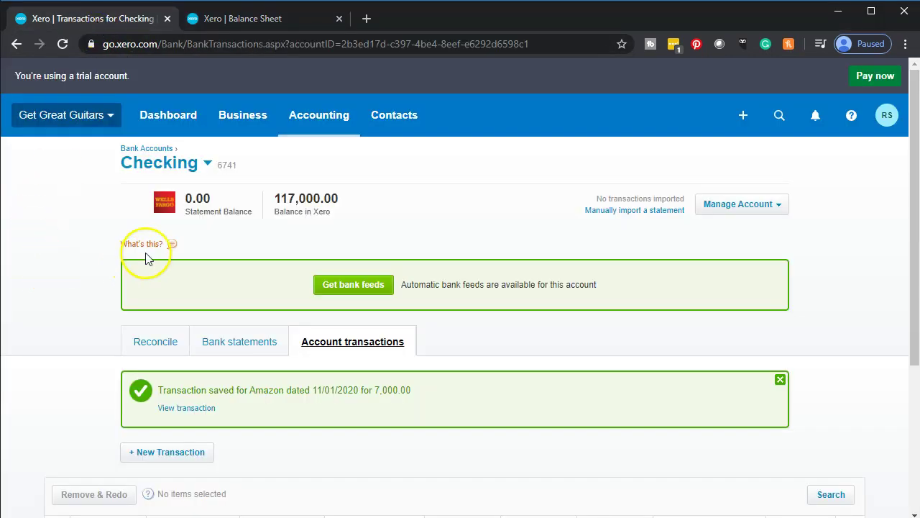
click(314, 124)
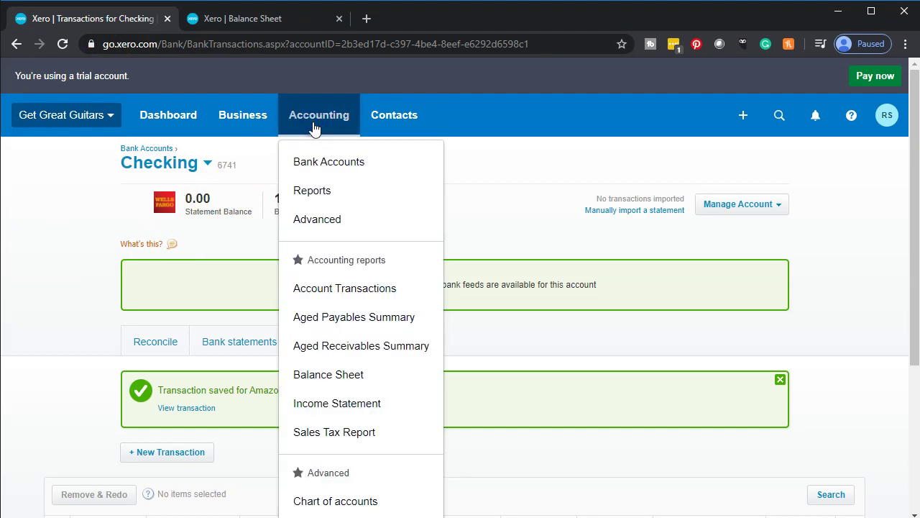
click(318, 191)
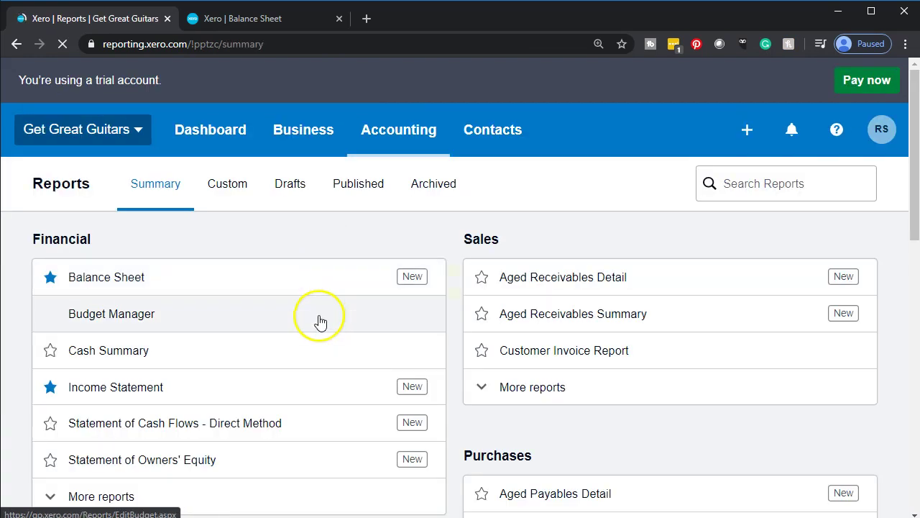
Step: Open the Trial Balance report from the Accounting reports section
scroll(318, 318, down, 6)
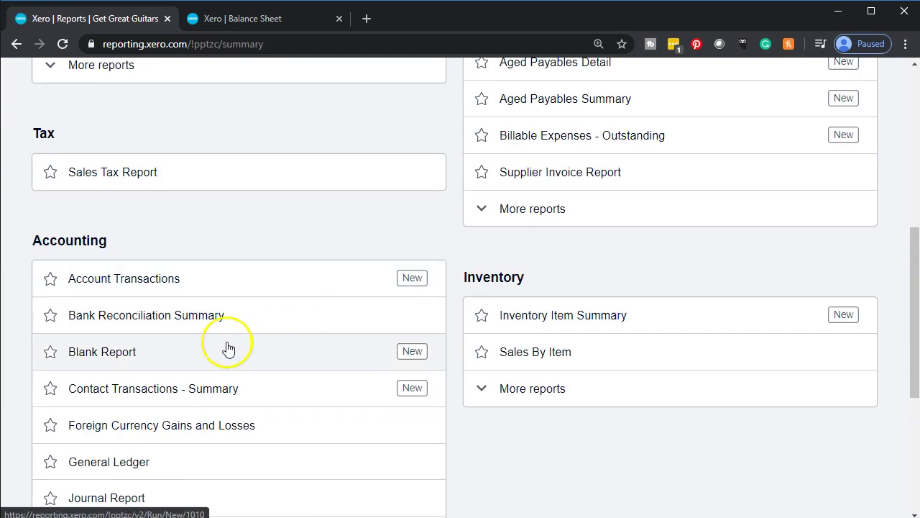
scroll(219, 350, down, 1)
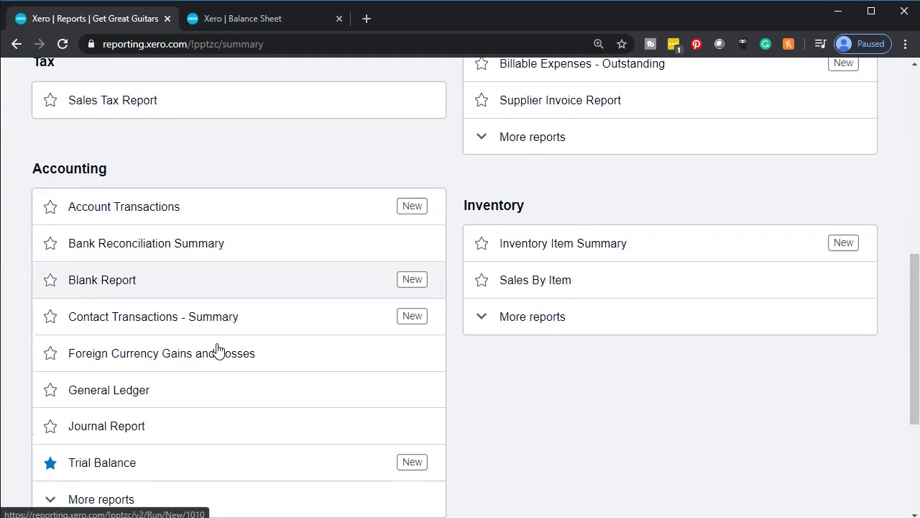
click(55, 477)
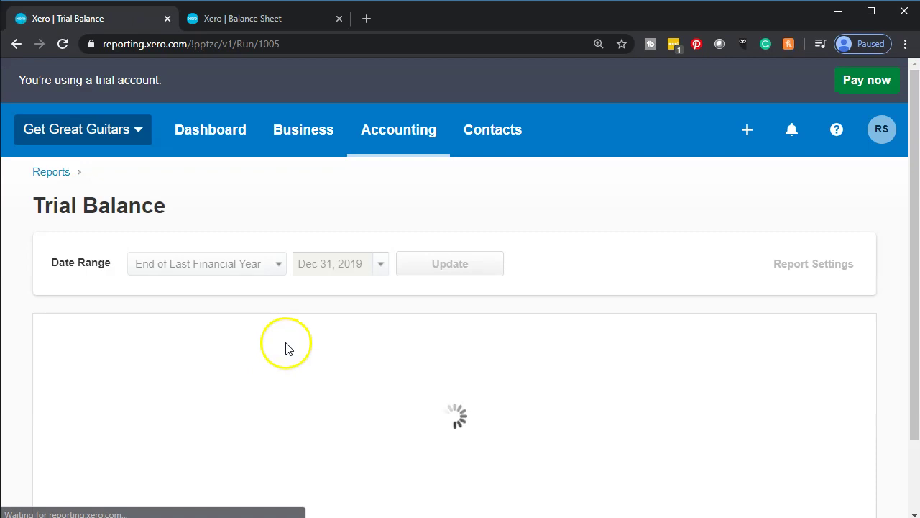
Step: Rerun the Trial Balance as of January 31, 2020, with debits and credits of 238,396.00
scroll(286, 348, down, 2)
scroll(286, 347, down, 2)
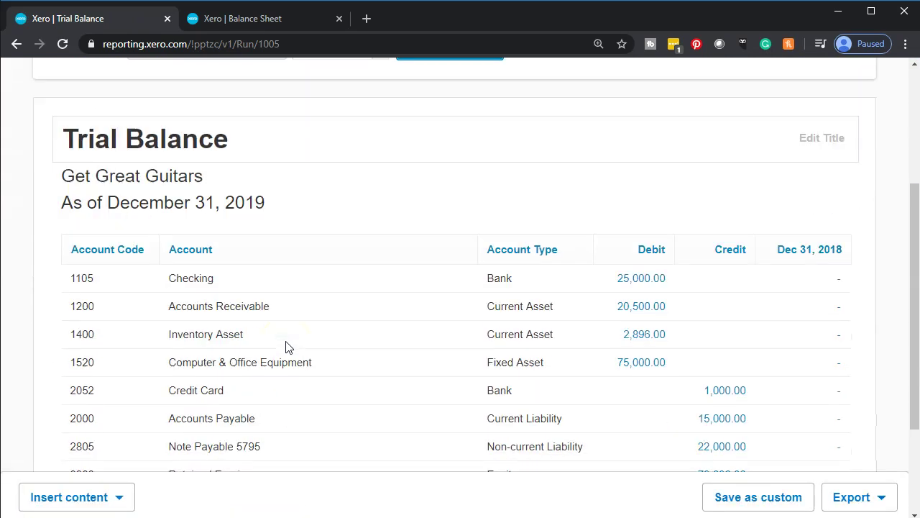
scroll(287, 347, up, 4)
click(374, 266)
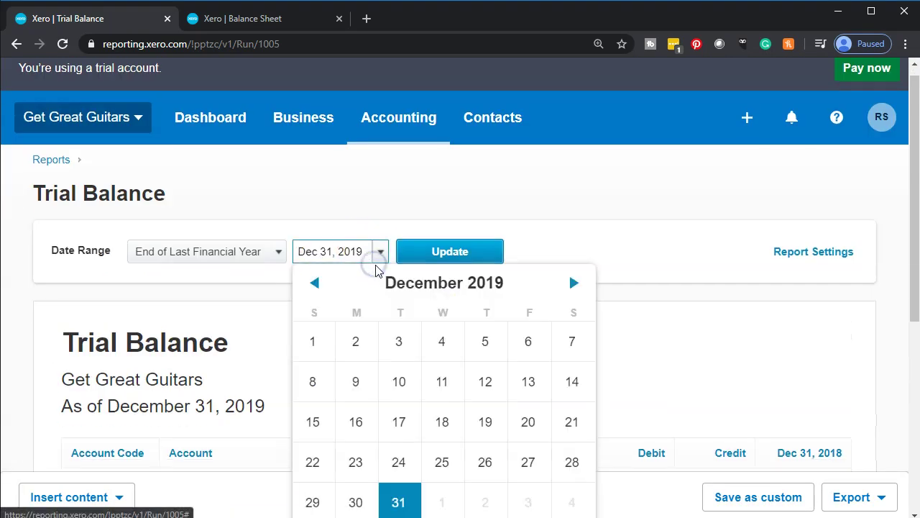
click(573, 287)
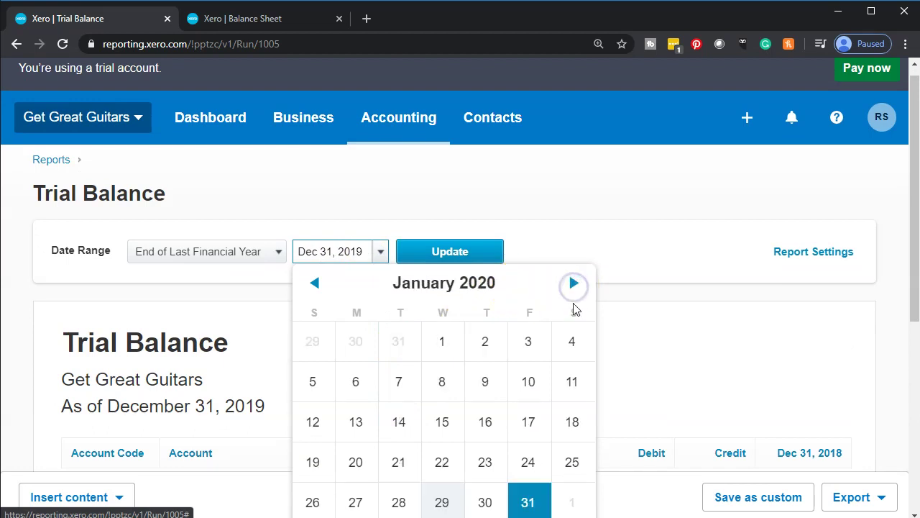
scroll(573, 302, down, 1)
click(530, 427)
click(478, 179)
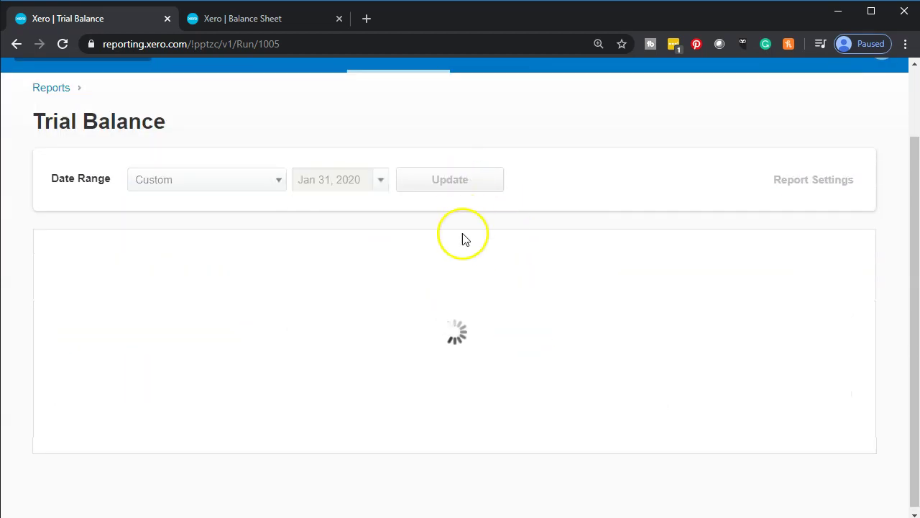
scroll(429, 252, down, 2)
scroll(425, 251, down, 1)
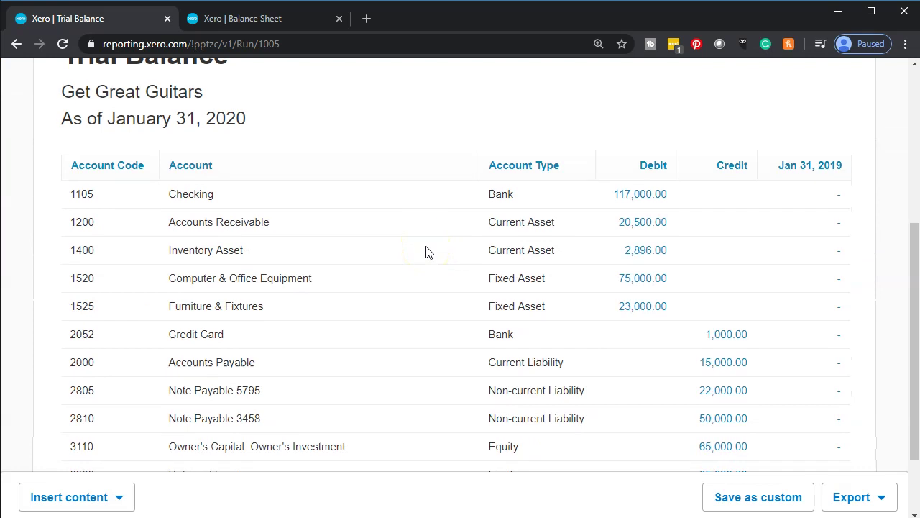
scroll(426, 252, down, 1)
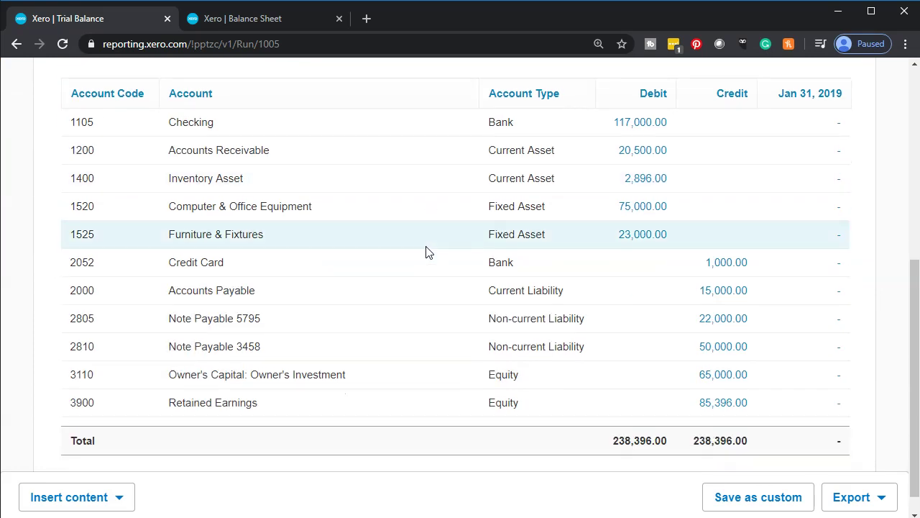
click(426, 263)
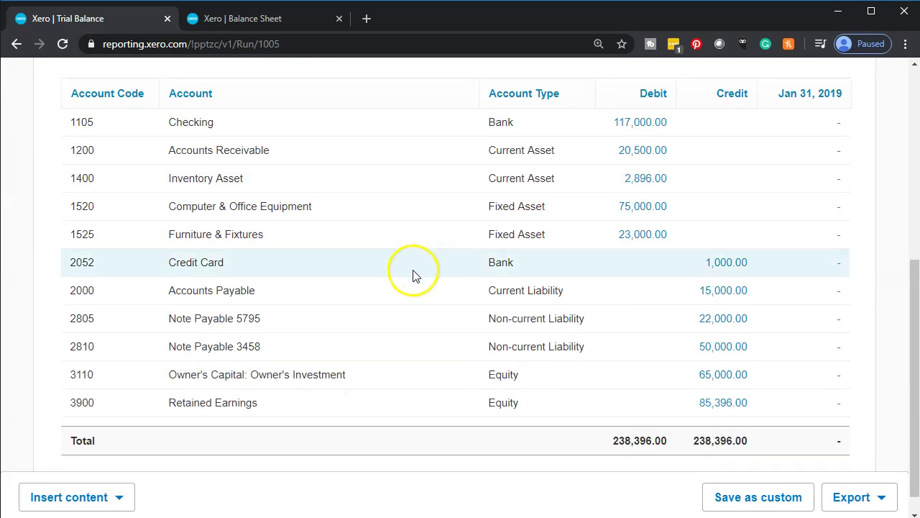